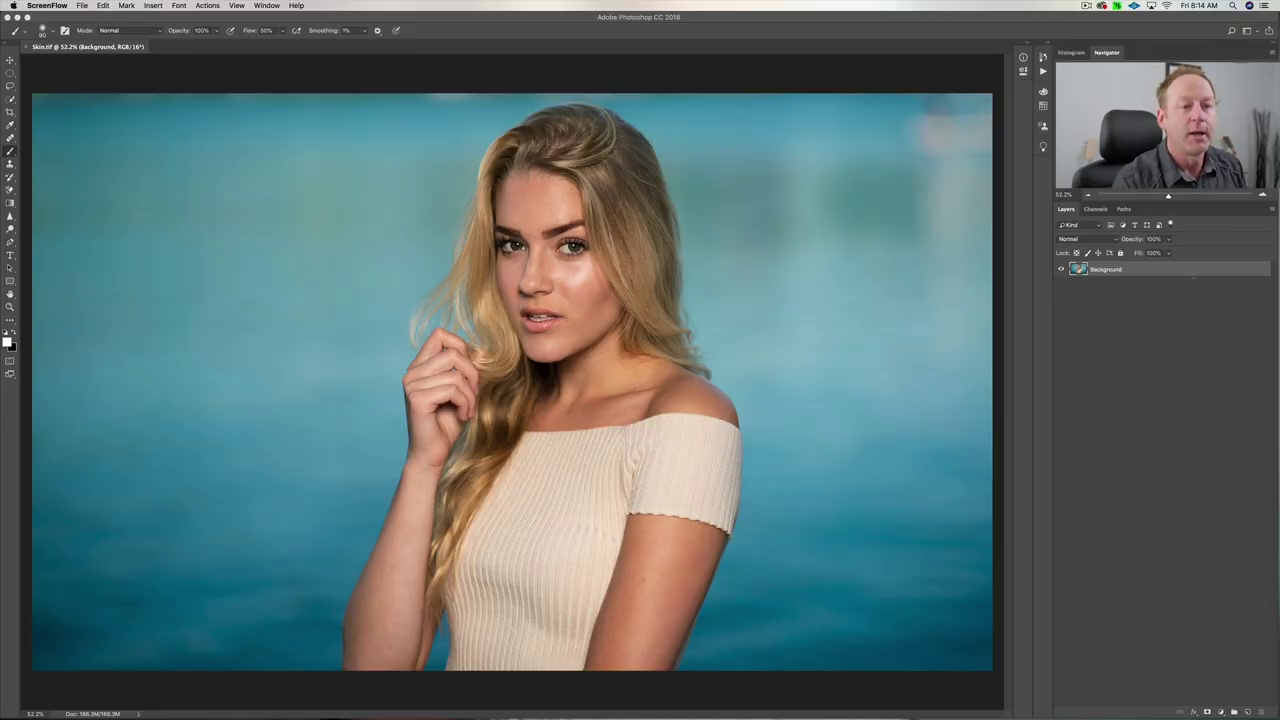
Duplicate the Background layer as Background copy and invert the copy's colours
{"action": "left_click", "coordinate": [1157, 335]}
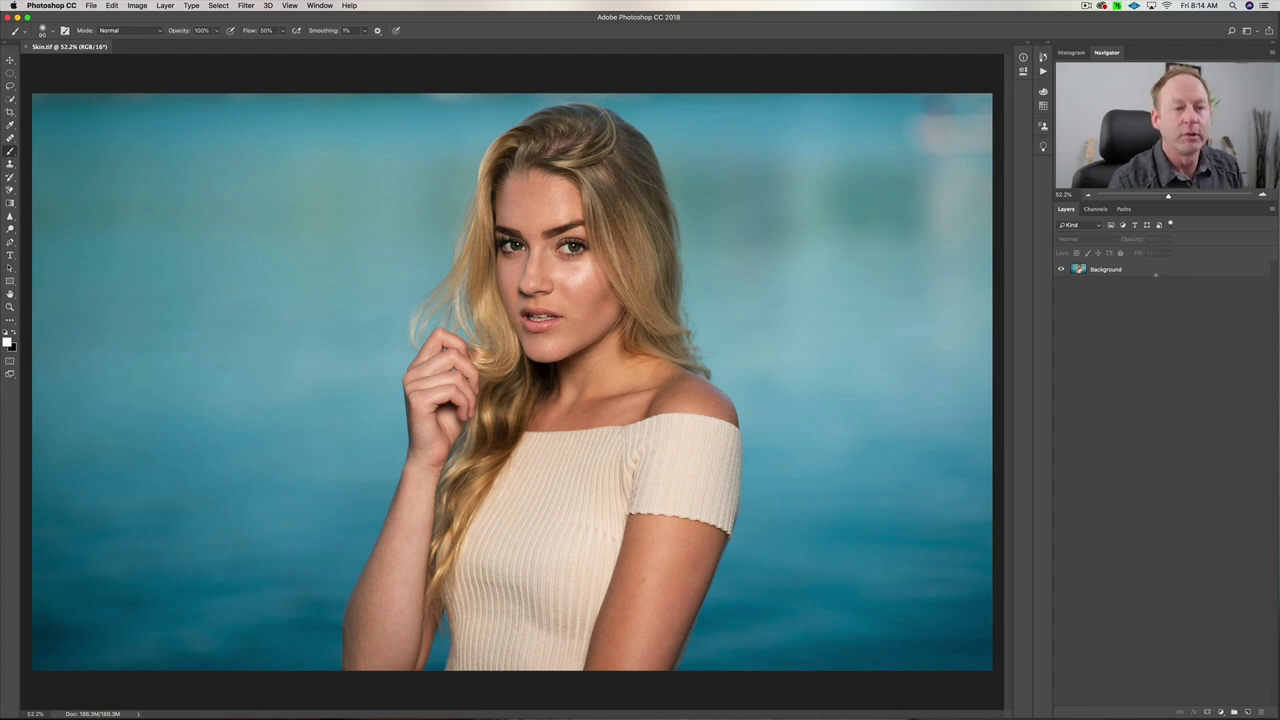
{"action": "right_click", "coordinate": [1150, 268]}
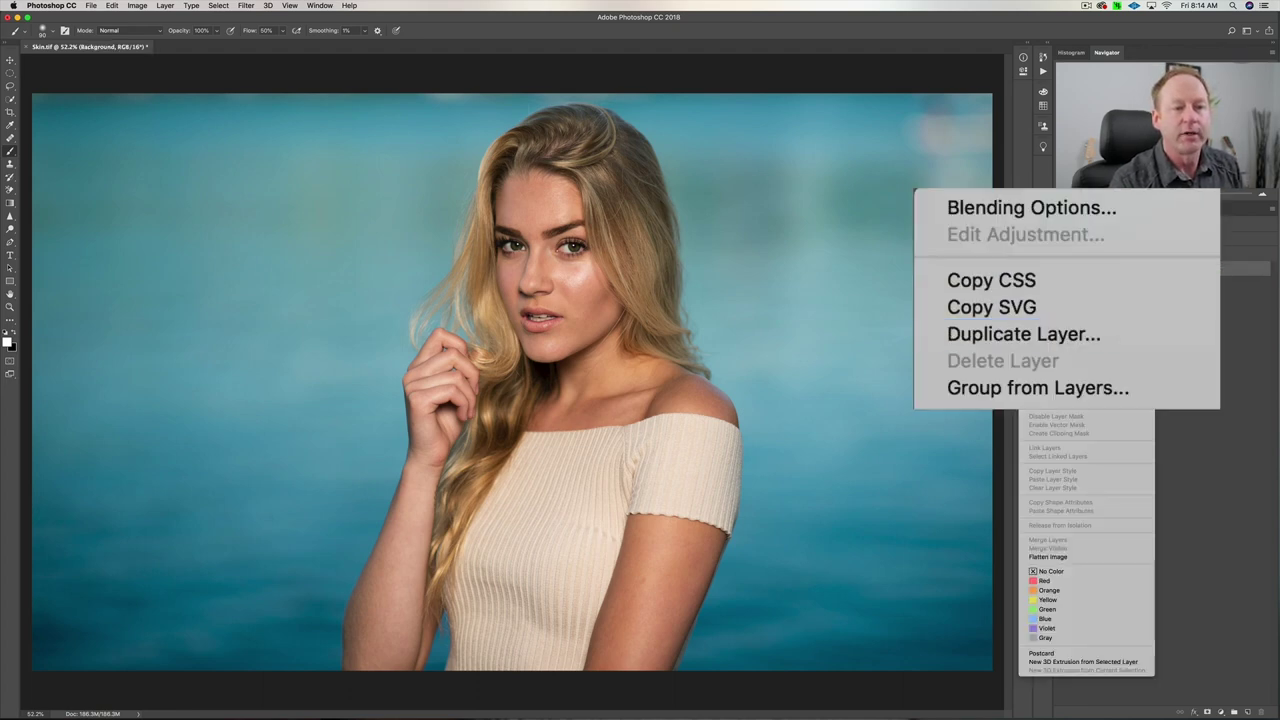
{"action": "left_click", "coordinate": [1055, 316]}
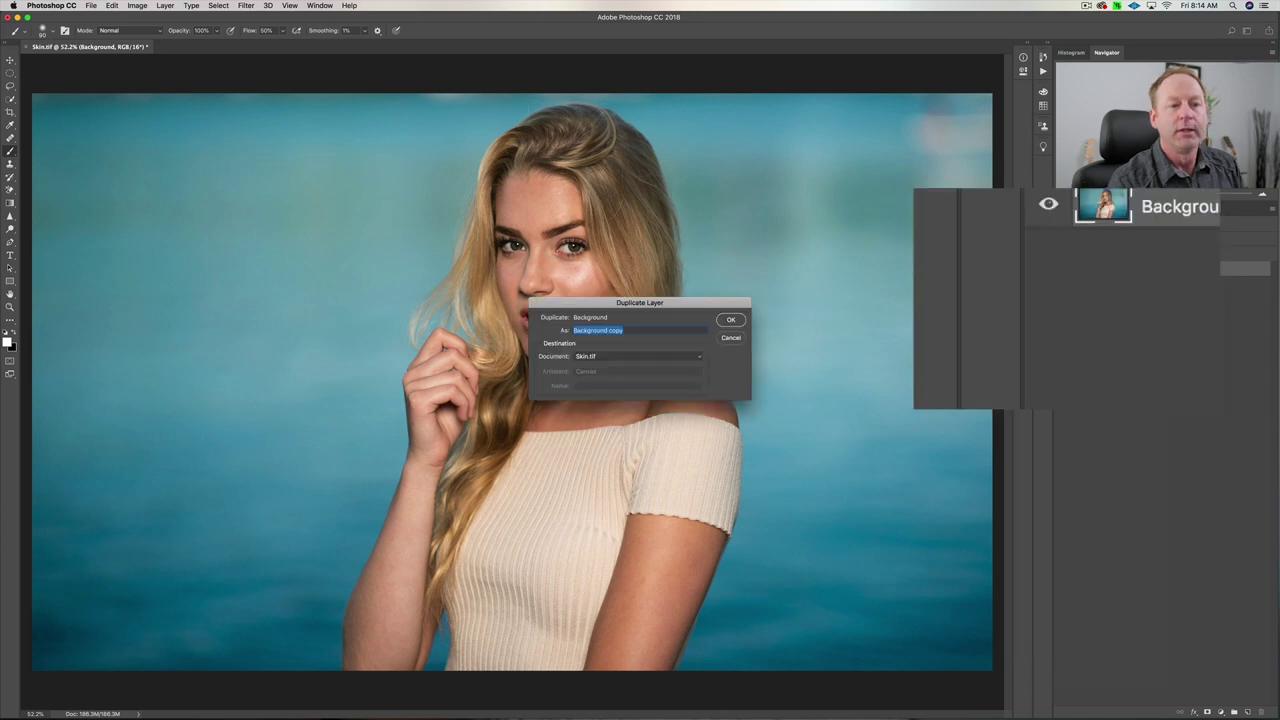
{"action": "left_click", "coordinate": [731, 320]}
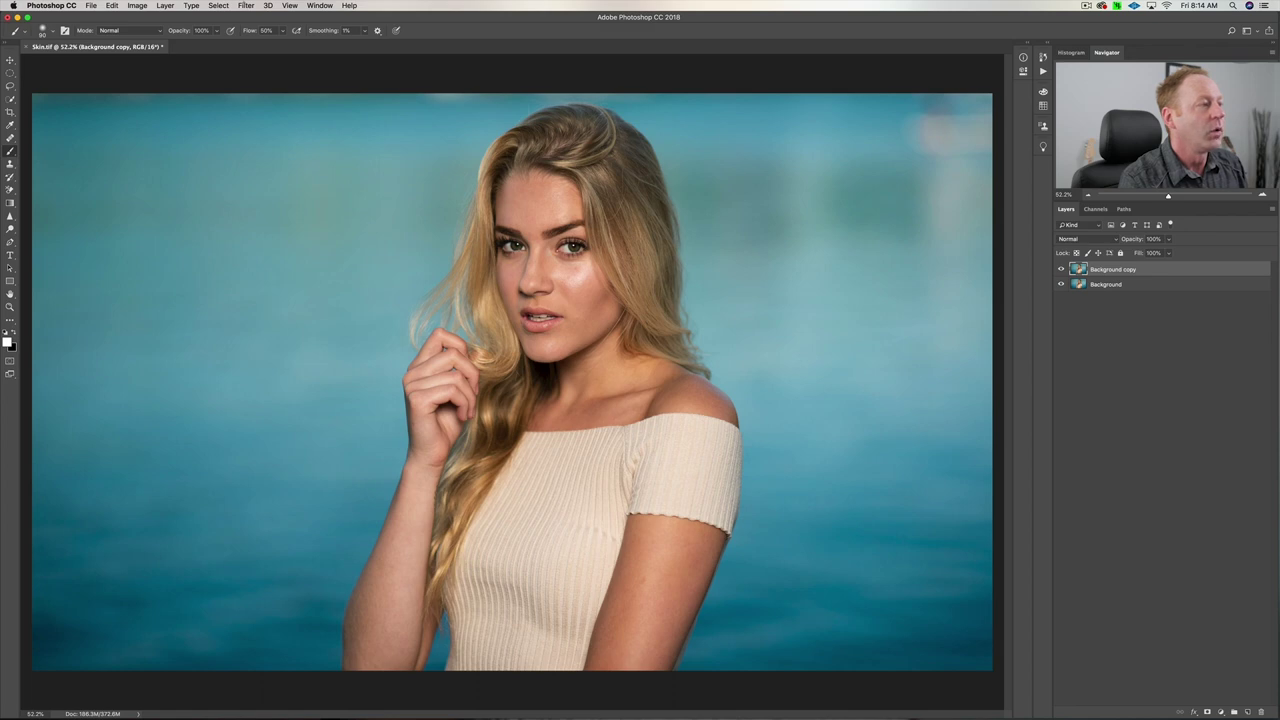
{"action": "left_click", "coordinate": [1166, 270]}
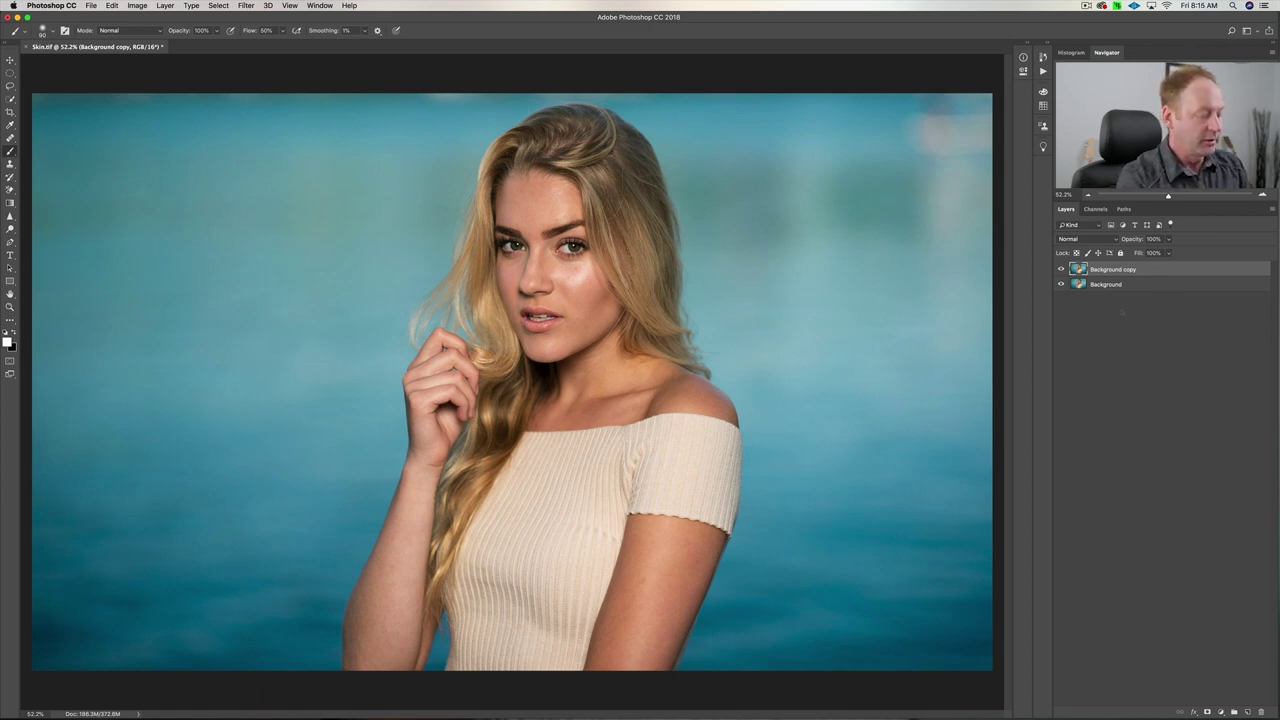
{"action": "key", "text": "super+i"}
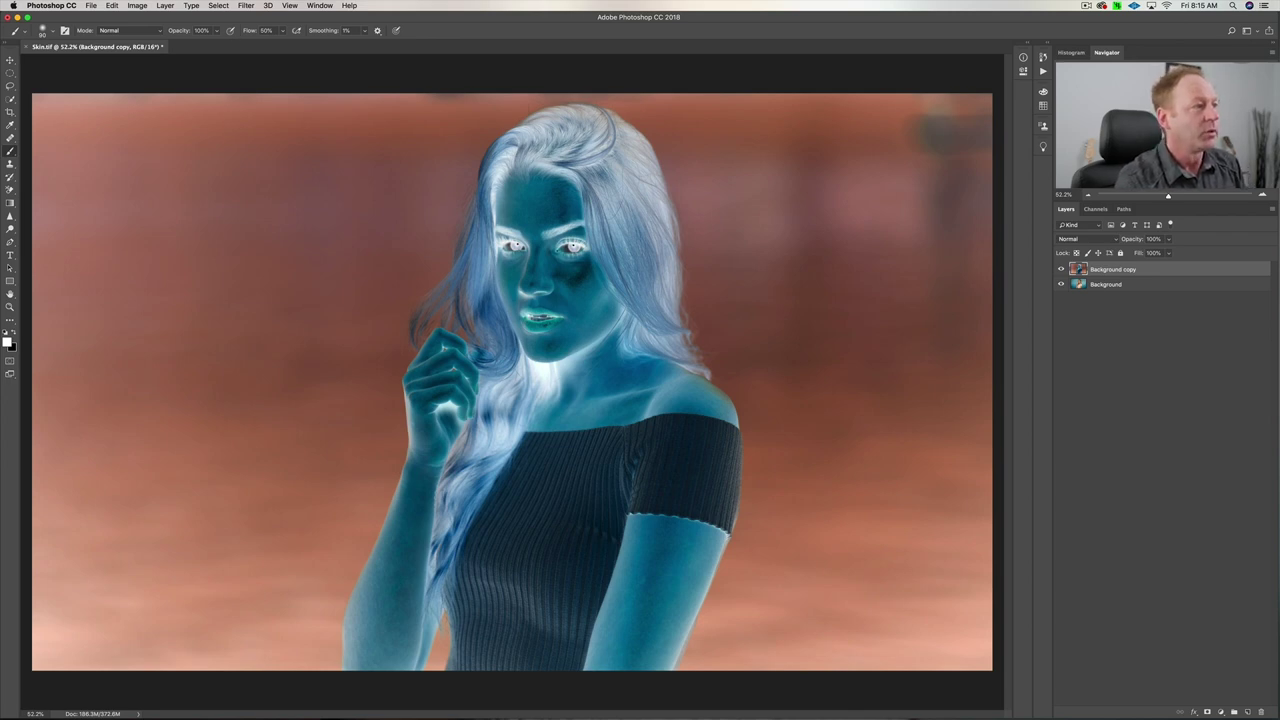
Apply a High Pass filter with a 24.0 pixel radius to Background copy and set its blend mode to Vivid Light
{"action": "left_click", "coordinate": [246, 5]}
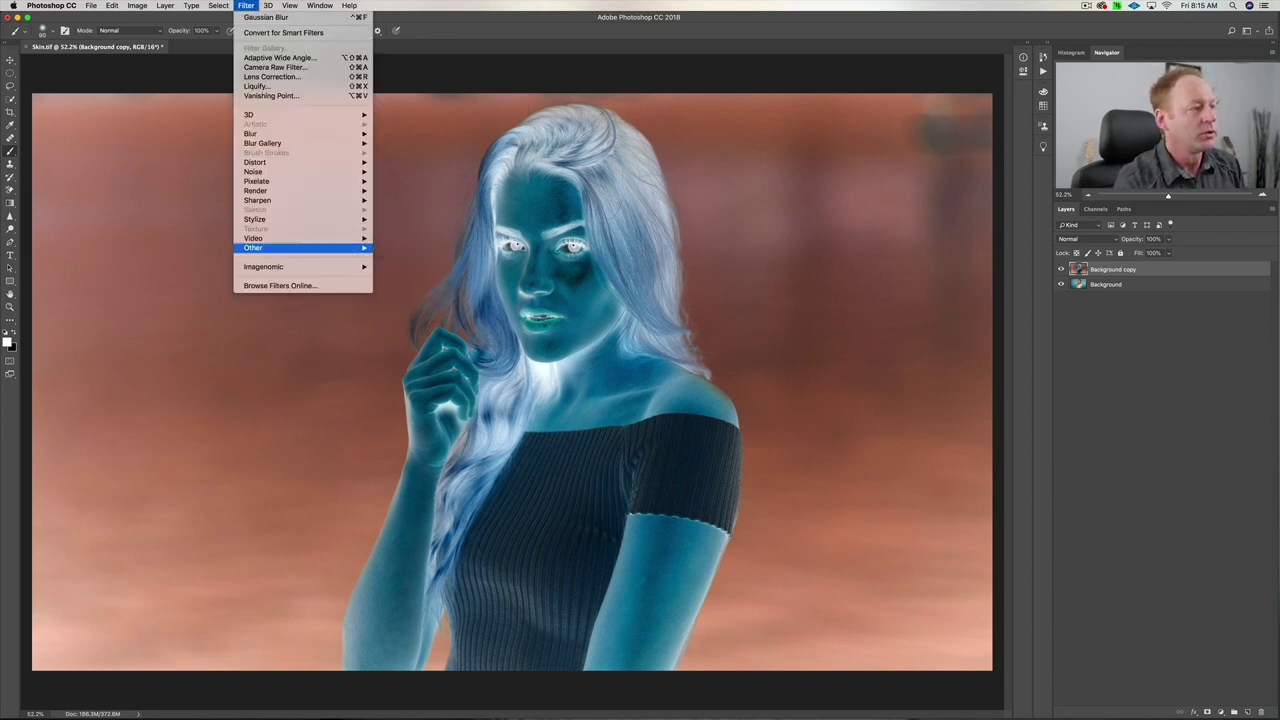
{"action": "mouse_move", "coordinate": [300, 247]}
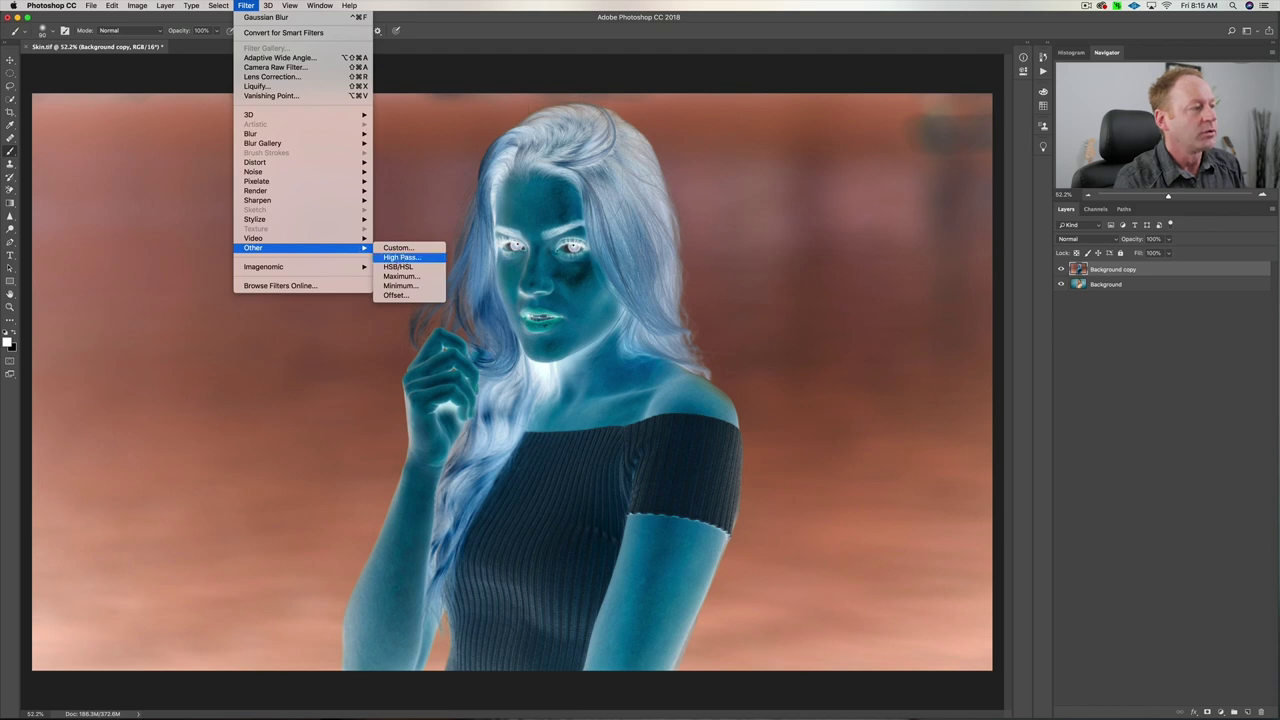
{"action": "left_click", "coordinate": [400, 257]}
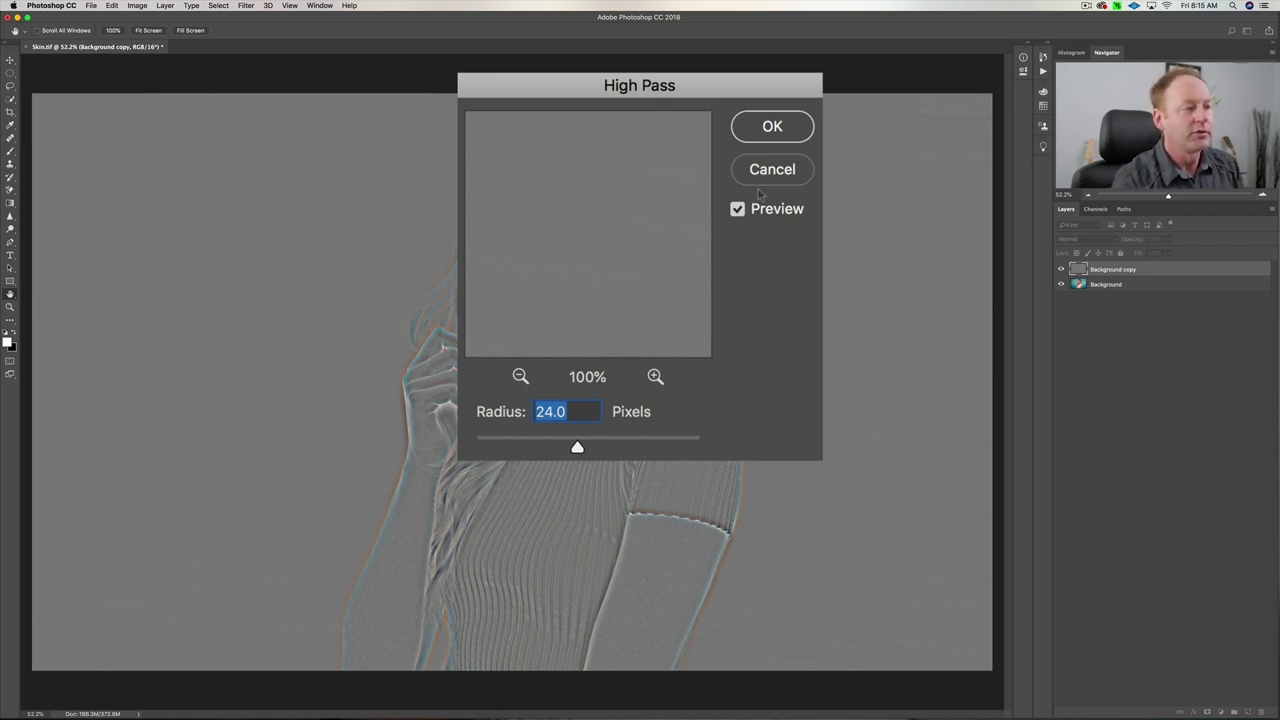
{"action": "left_click", "coordinate": [772, 127]}
{"action": "key", "text": "b"}
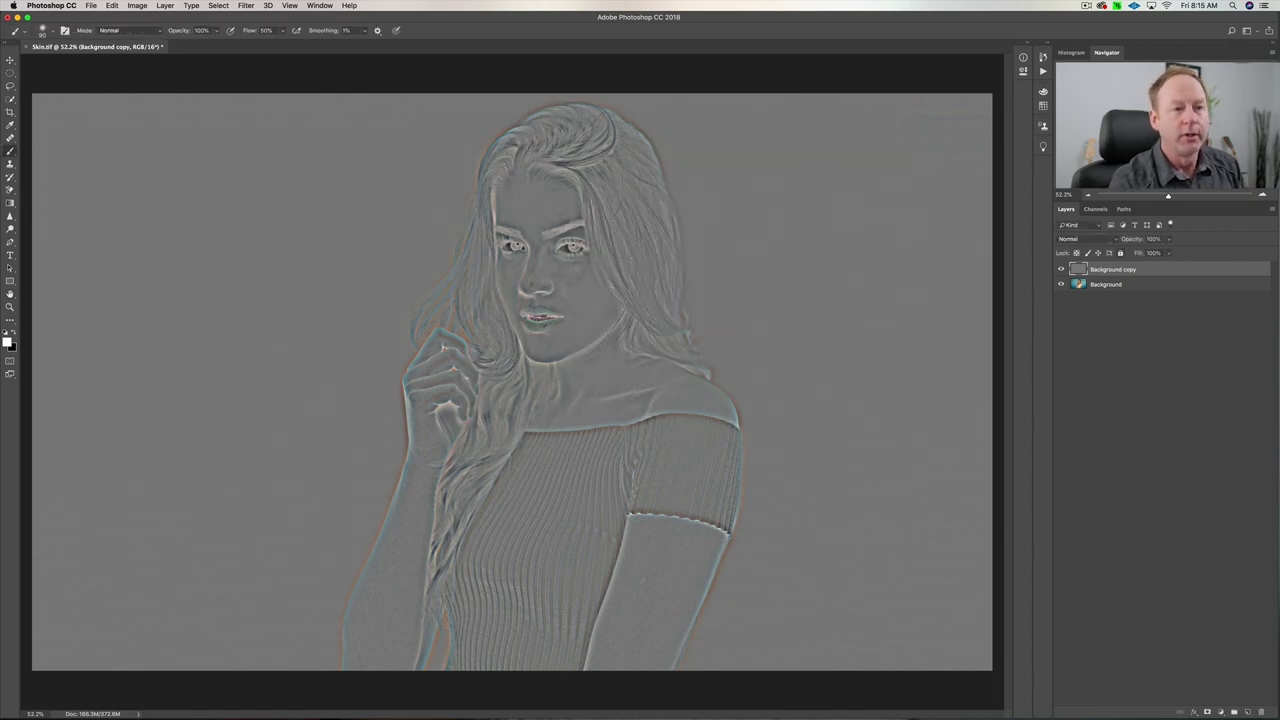
{"action": "left_click", "coordinate": [1080, 238]}
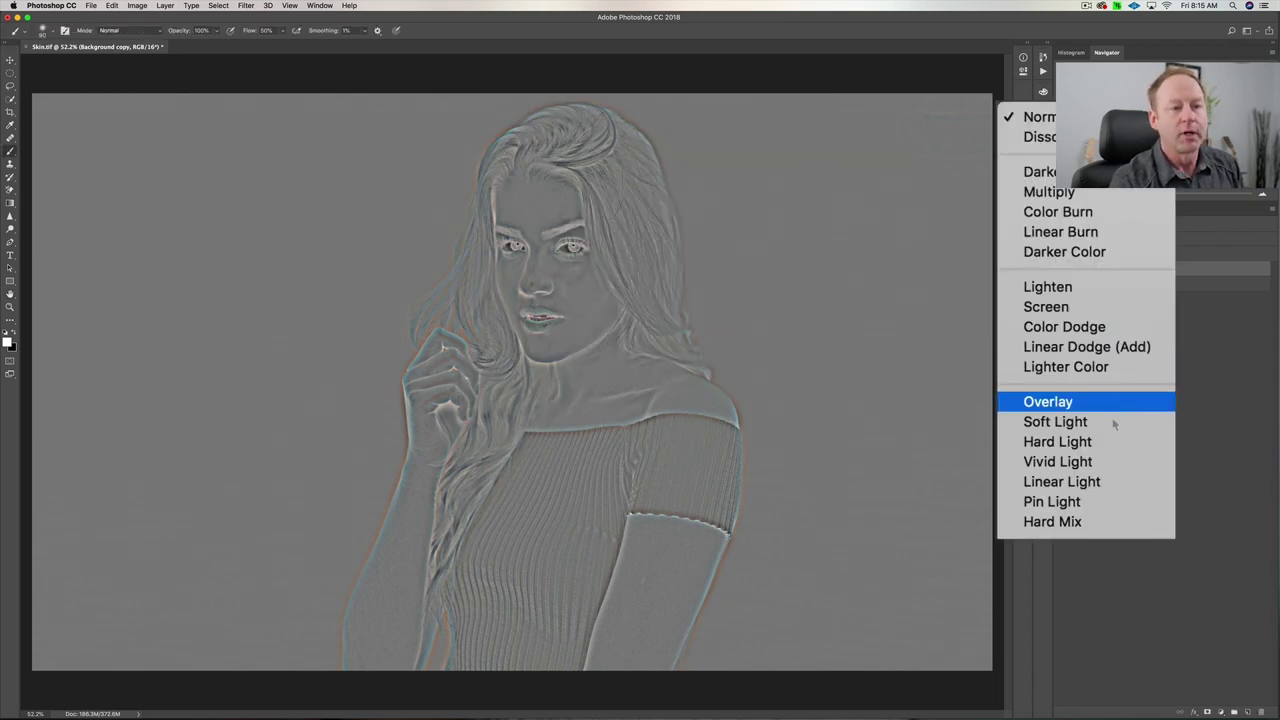
{"action": "left_click", "coordinate": [1105, 458]}
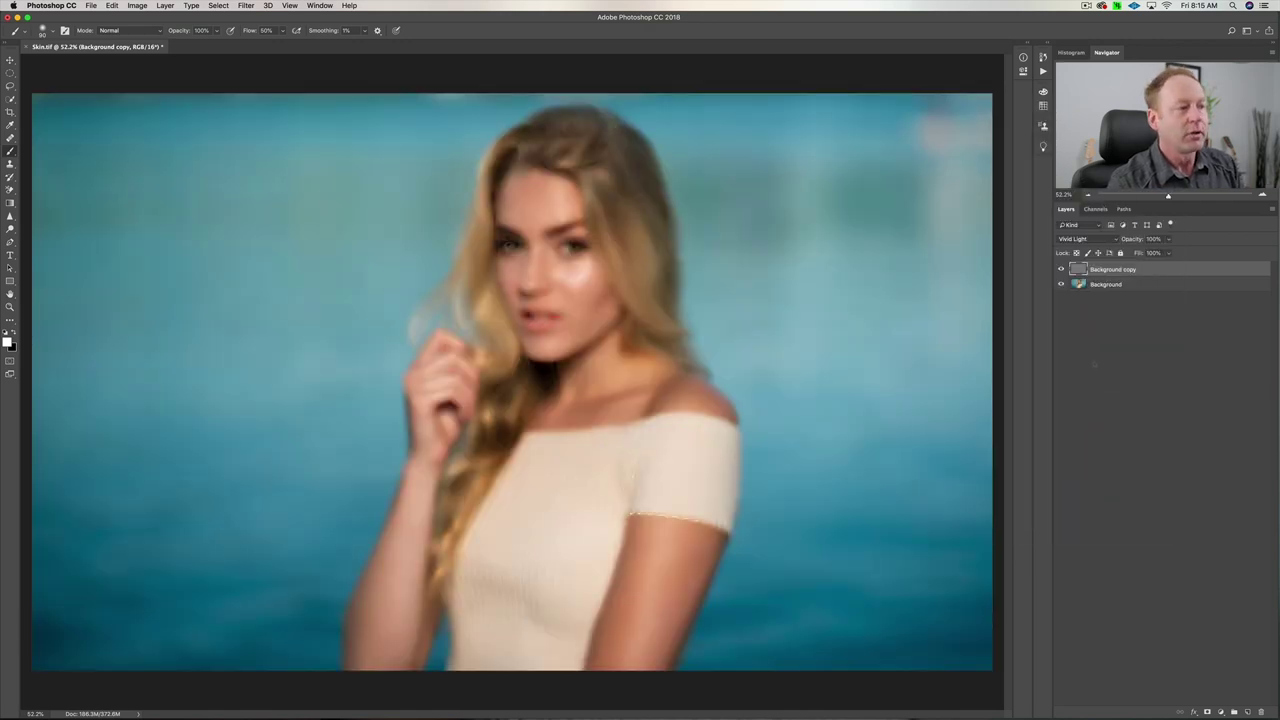
Apply a 4.0 pixel Gaussian Blur to Background copy and hide the layer behind a black layer mask
{"action": "left_click", "coordinate": [246, 5]}
{"action": "mouse_move", "coordinate": [252, 134]}
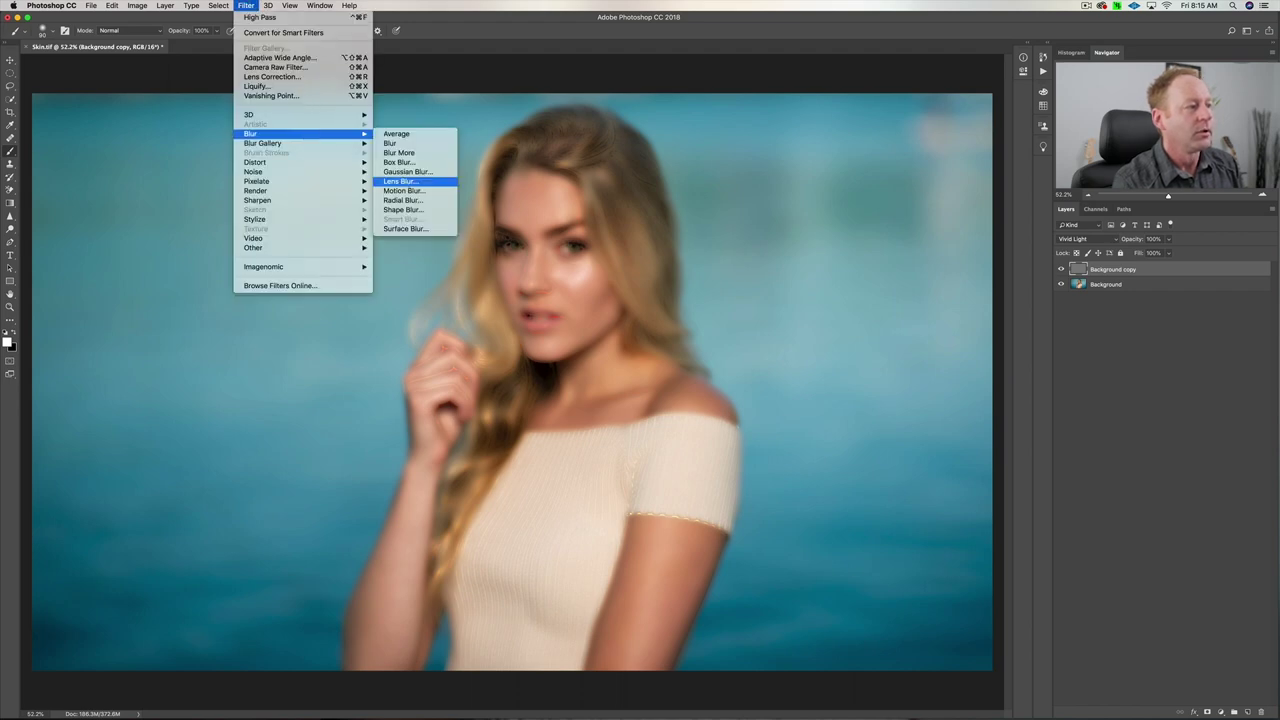
{"action": "left_click", "coordinate": [408, 171]}
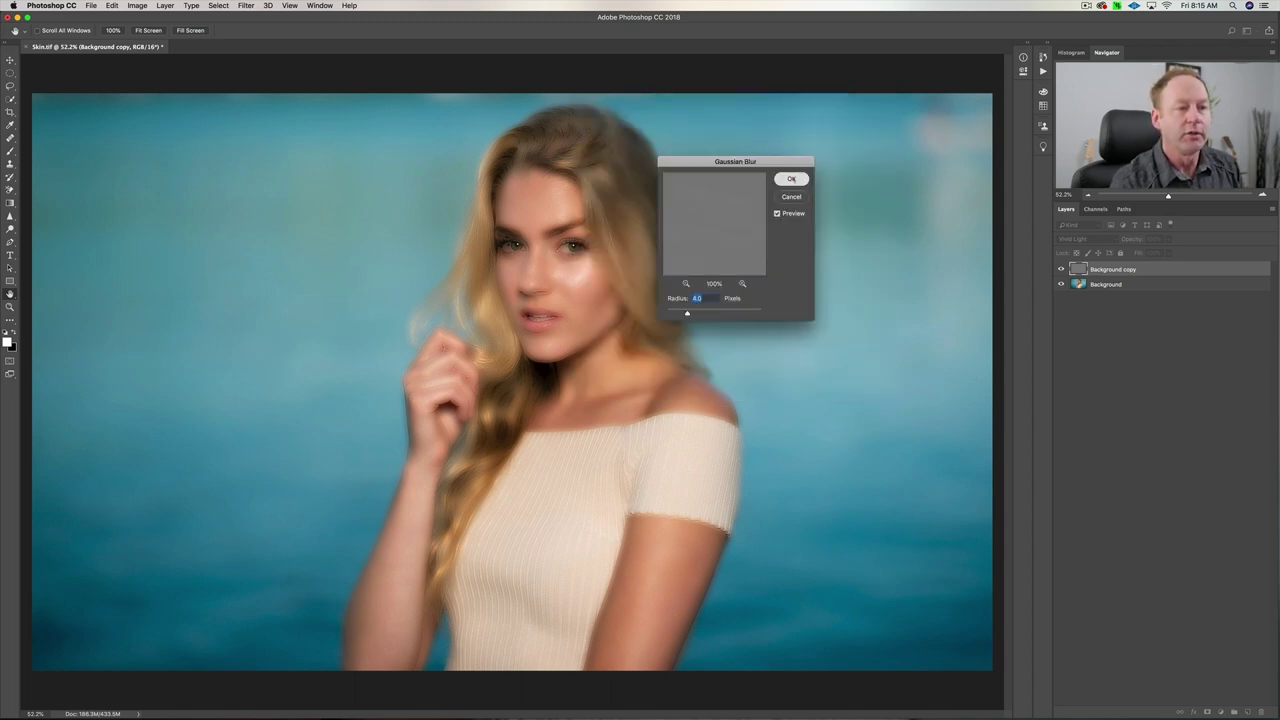
{"action": "left_click", "coordinate": [789, 177]}
{"action": "key", "text": "b"}
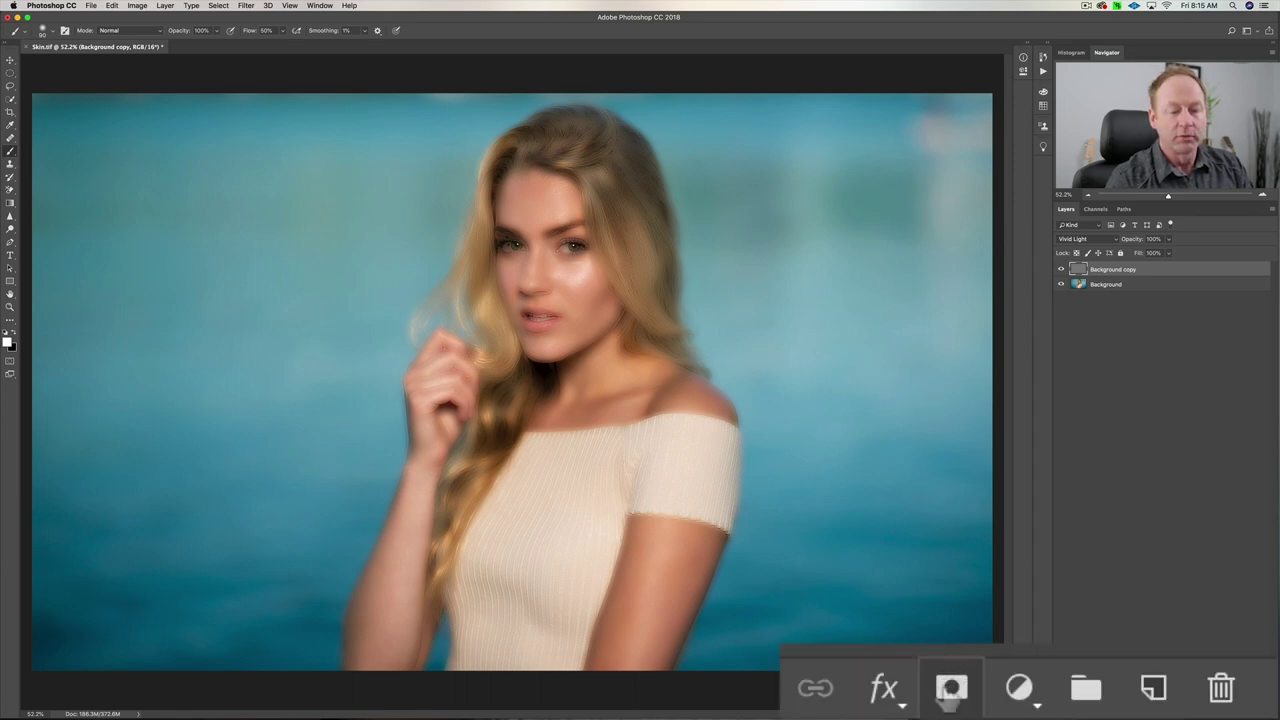
{"action": "left_click", "coordinate": [1207, 712], "text": "alt"}
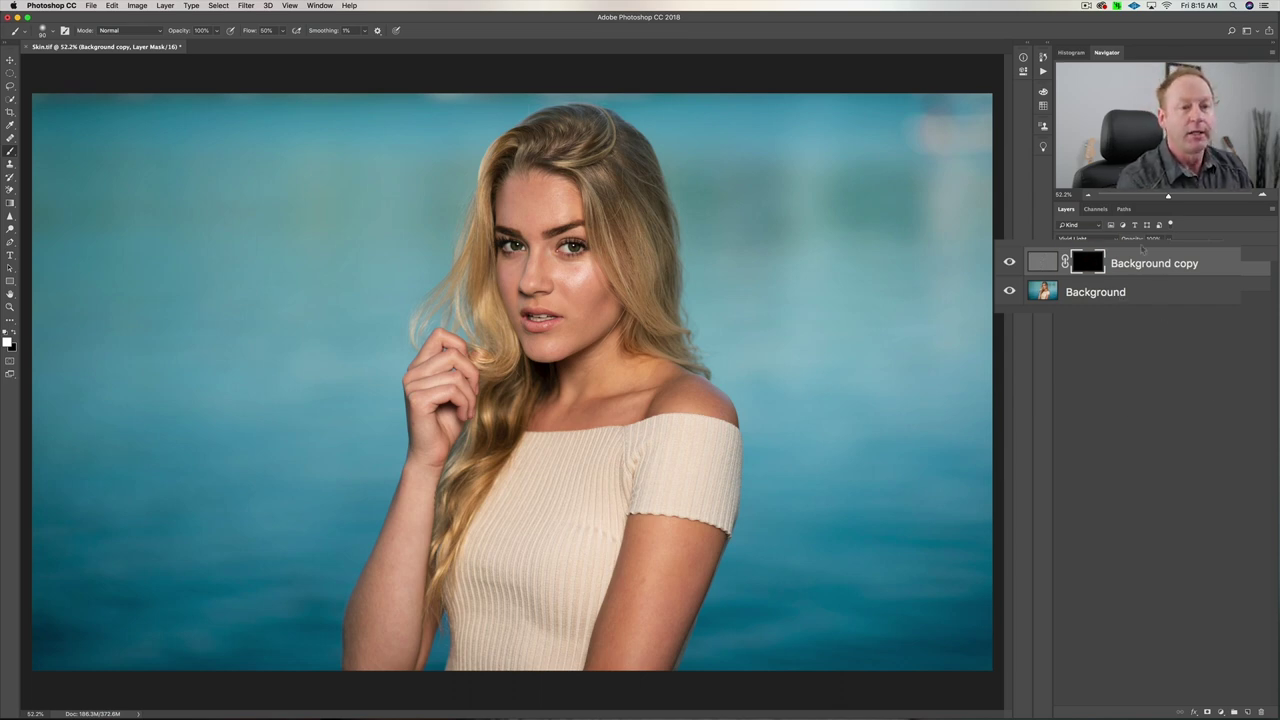
Invert the layer mask to white to examine the blur effect on the face up close, and invert it back to black
{"action": "key", "text": "super+i"}
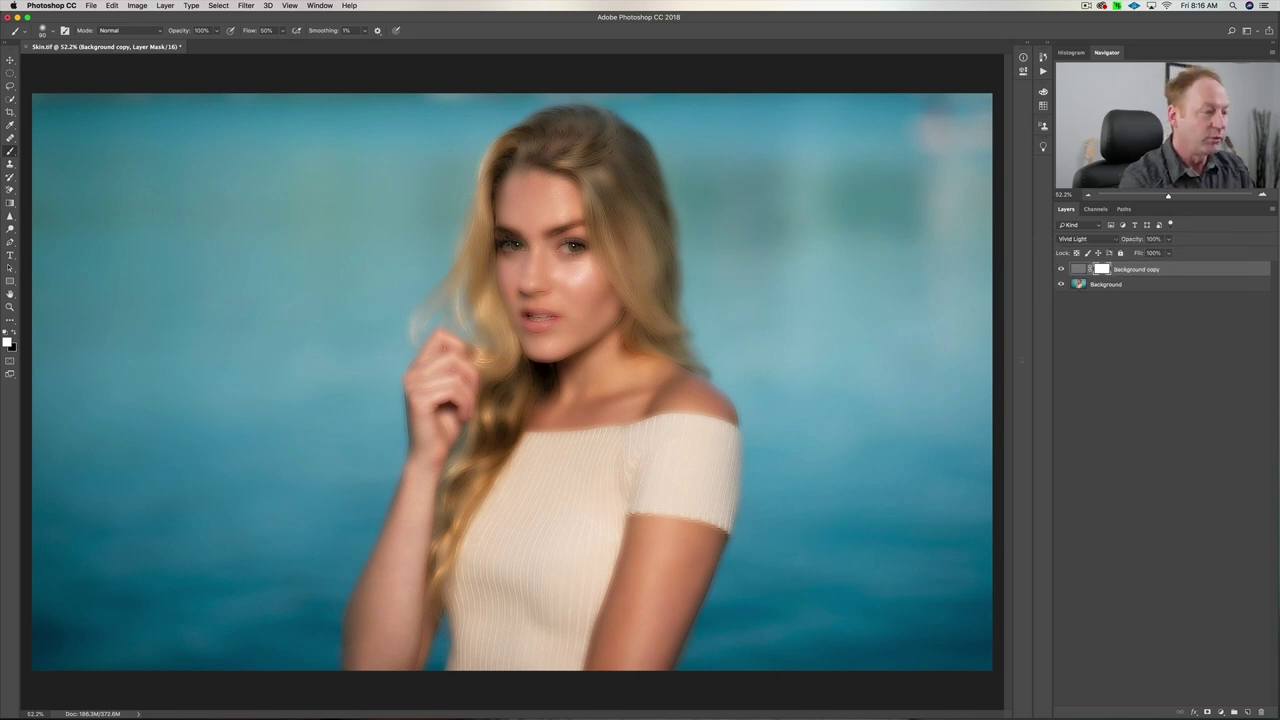
{"action": "key", "text": "super+equal"}
{"action": "key", "text": "super+equal"}
{"action": "key", "text": "super+equal"}
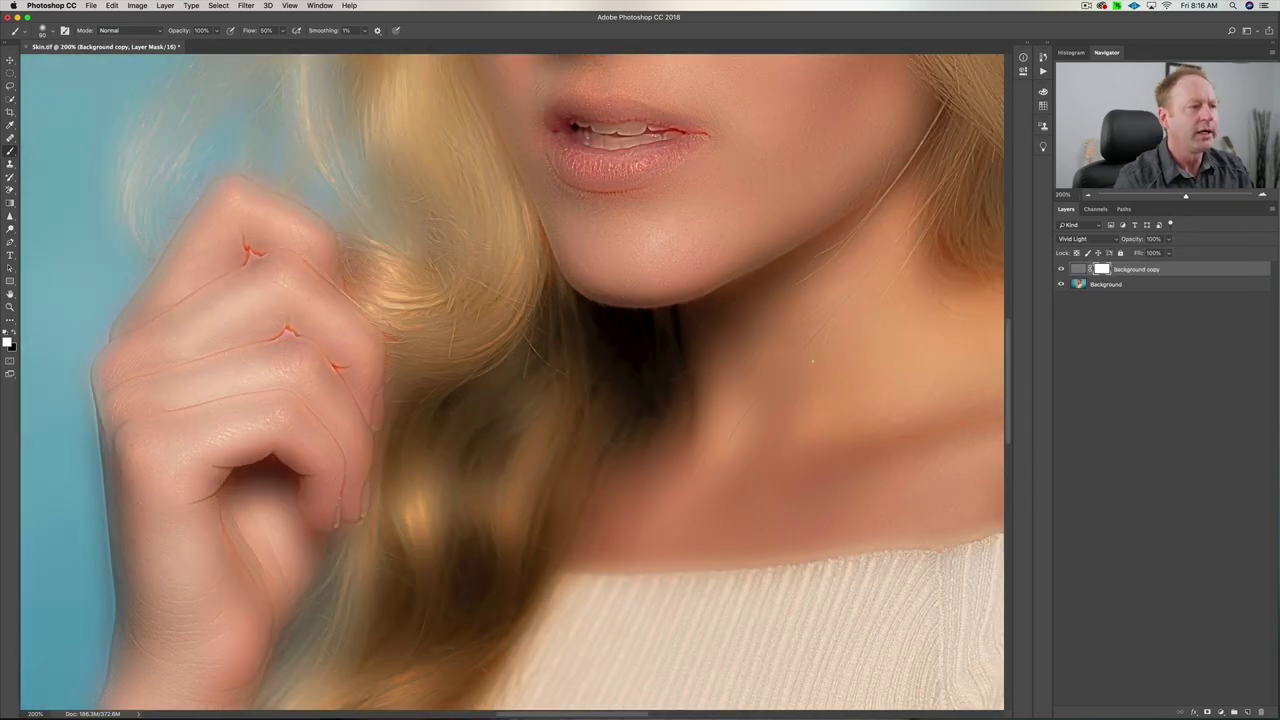
{"action": "scroll", "coordinate": [658, 459], "scroll_direction": "up", "scroll_amount": 5}
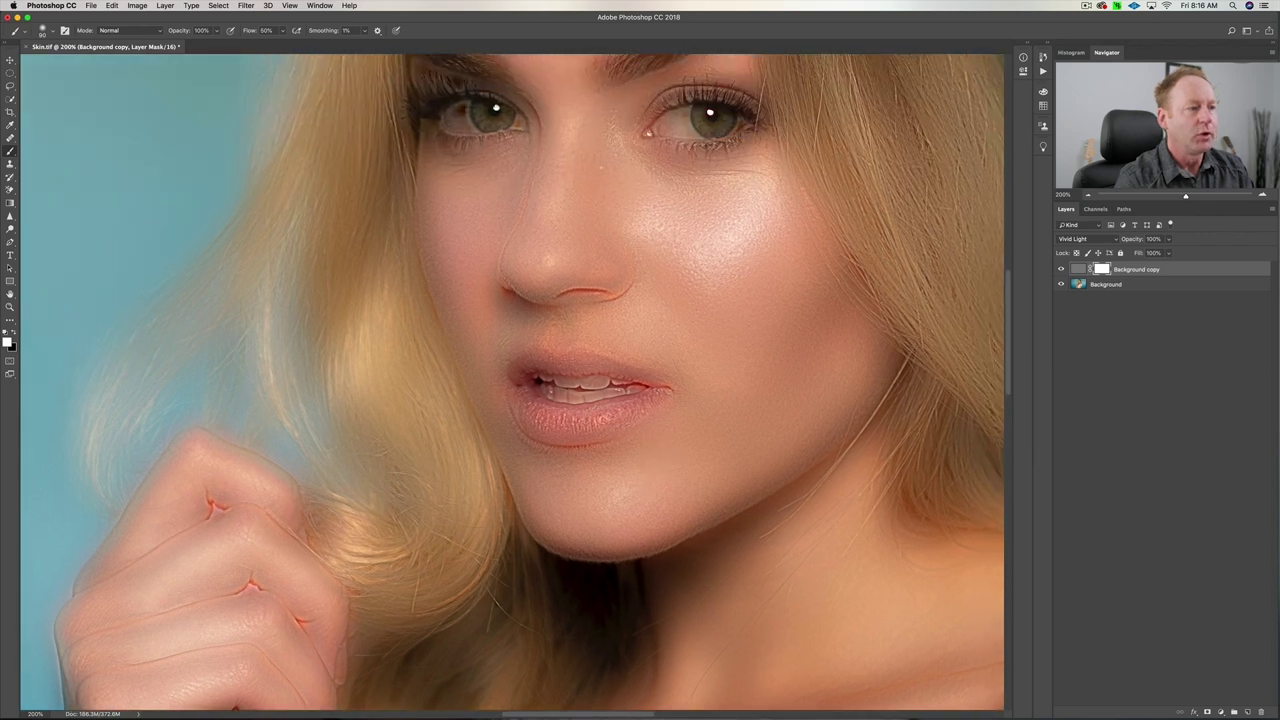
{"action": "scroll", "coordinate": [668, 350], "scroll_direction": "up", "scroll_amount": 3}
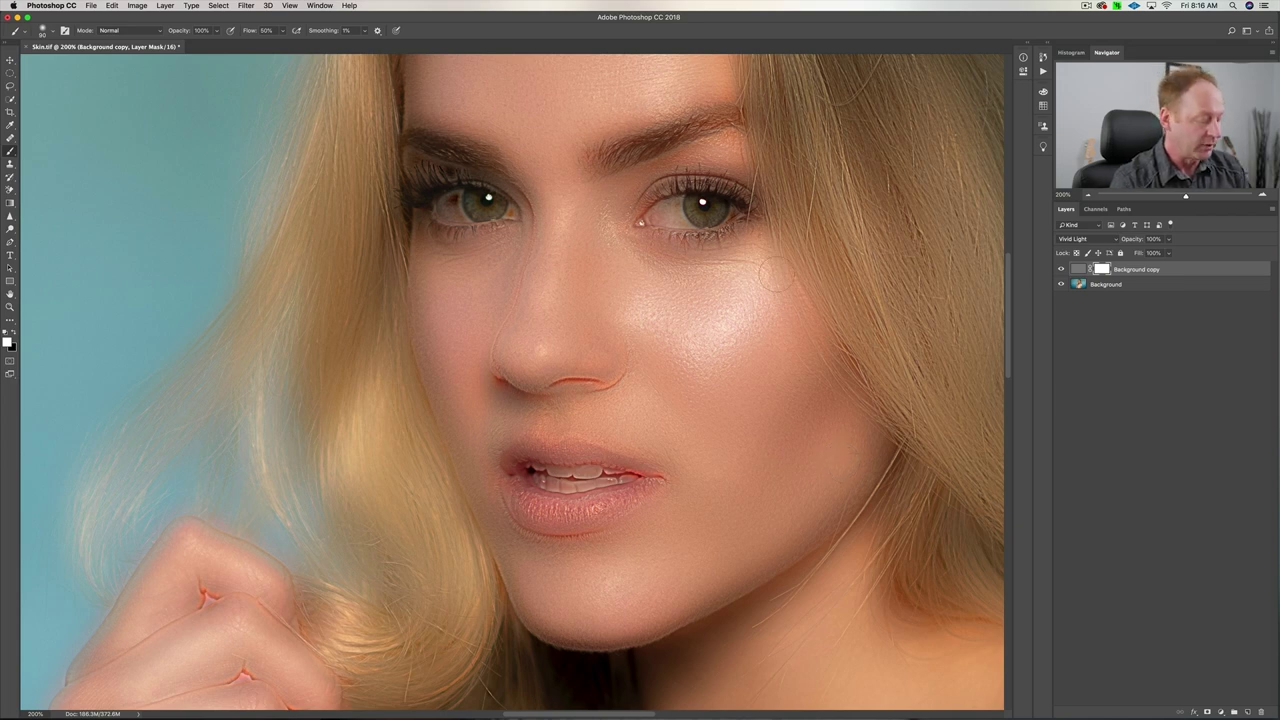
{"action": "key", "text": "super+i"}
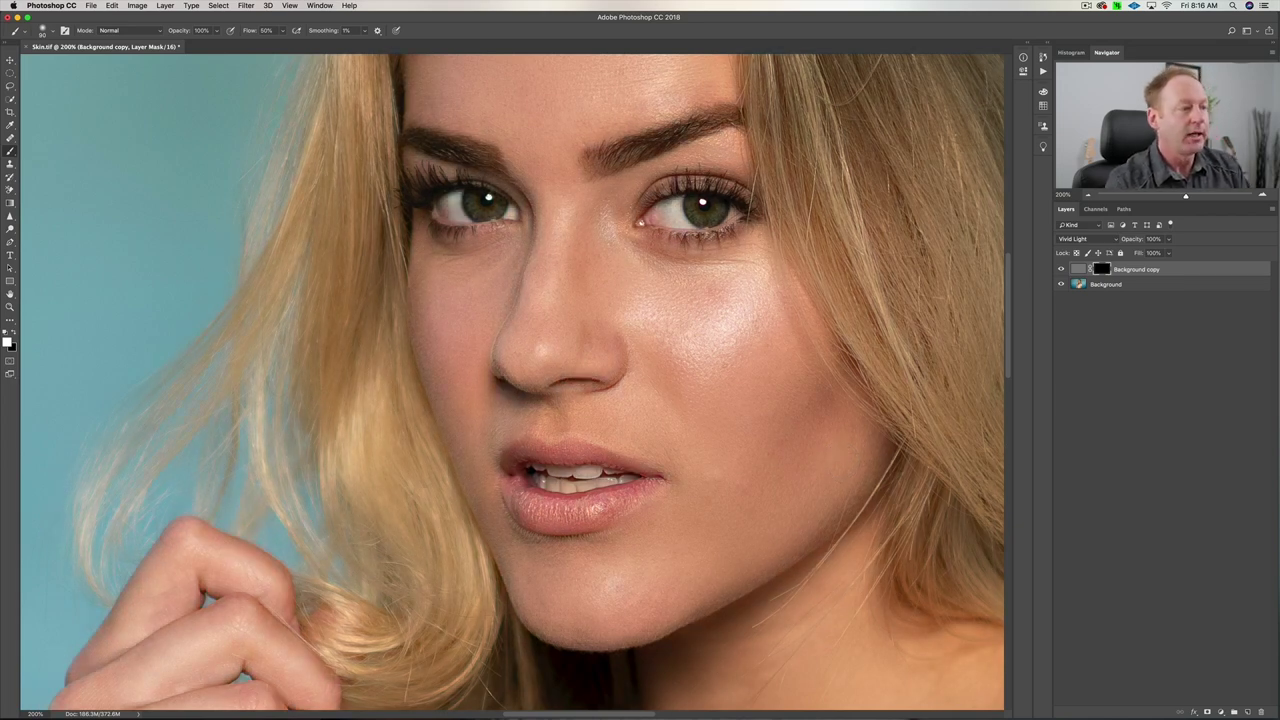
Prepare the Brush for the layer mask with white as the foreground colour and a size of 175 pixels
{"action": "key", "text": "super+1"}
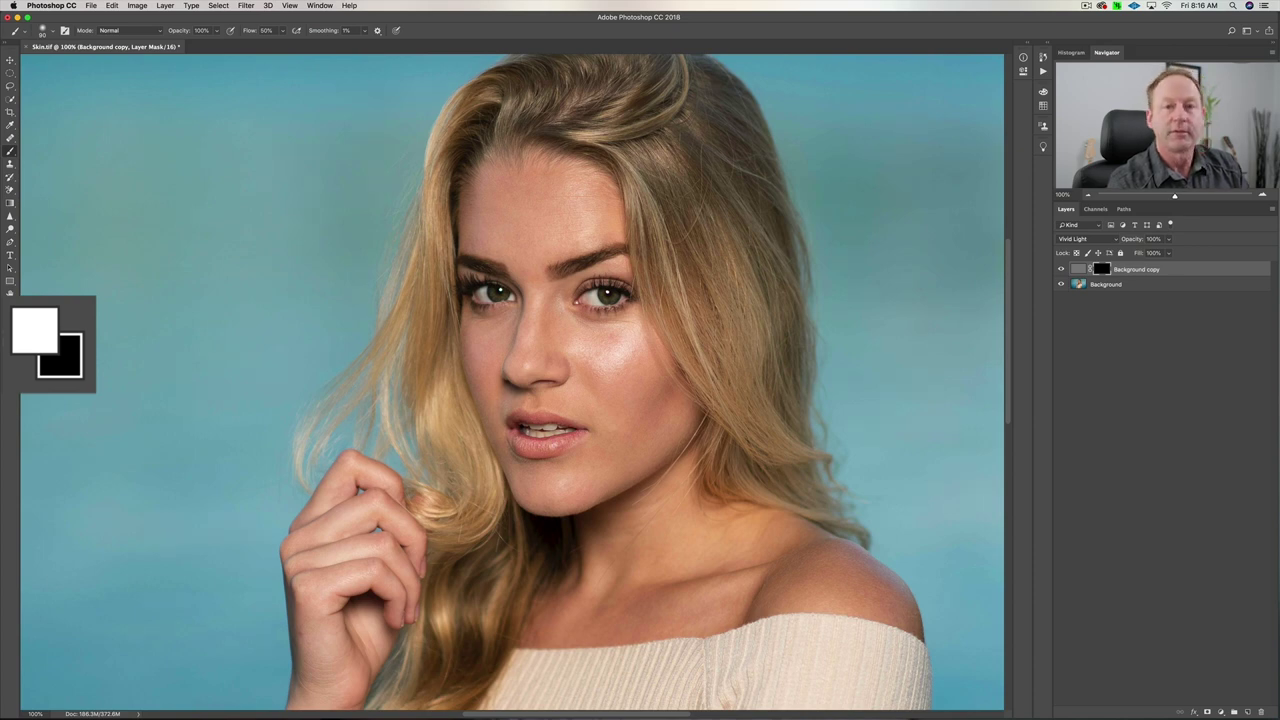
{"action": "key", "text": "x"}
{"action": "key", "text": "x"}
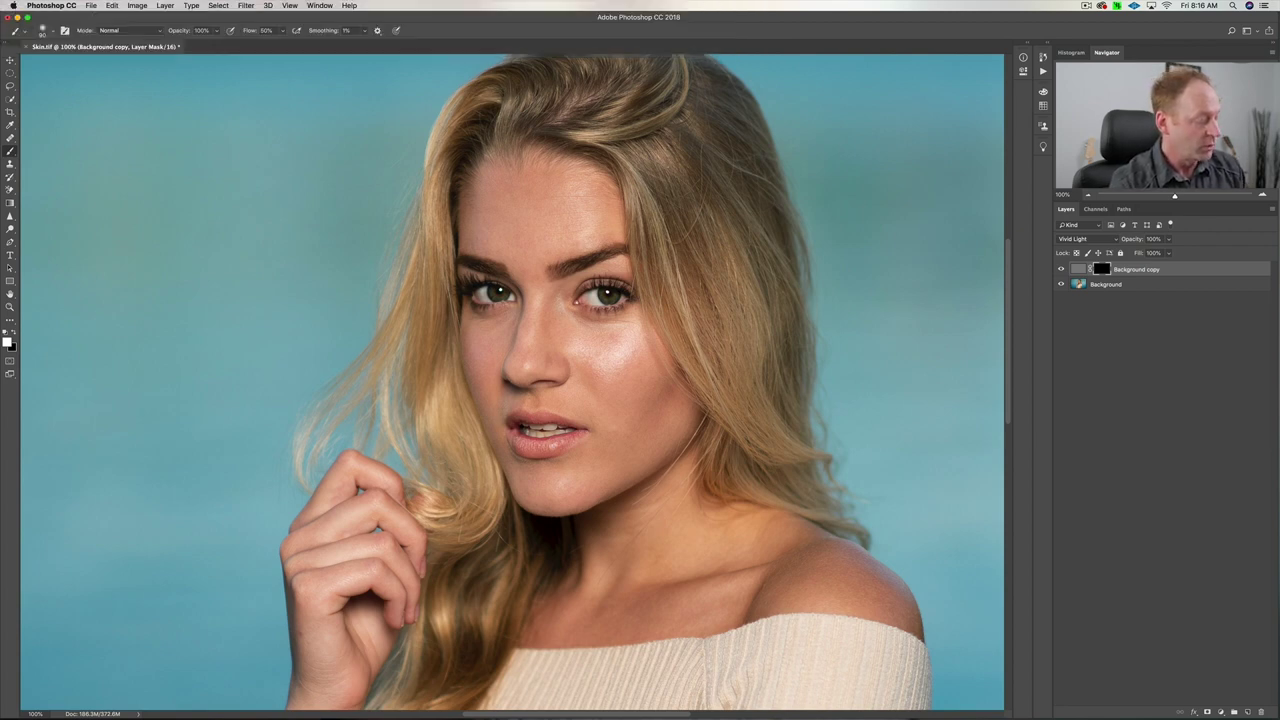
{"action": "mouse_move", "coordinate": [503, 235]}
{"action": "left_mouse_down"}
{"action": "mouse_move", "coordinate": [580, 235]}
{"action": "mouse_move", "coordinate": [520, 235]}
{"action": "mouse_move", "coordinate": [626, 210]}
{"action": "mouse_move", "coordinate": [628, 185]}
{"action": "mouse_move", "coordinate": [626, 210]}
{"action": "left_mouse_up"}
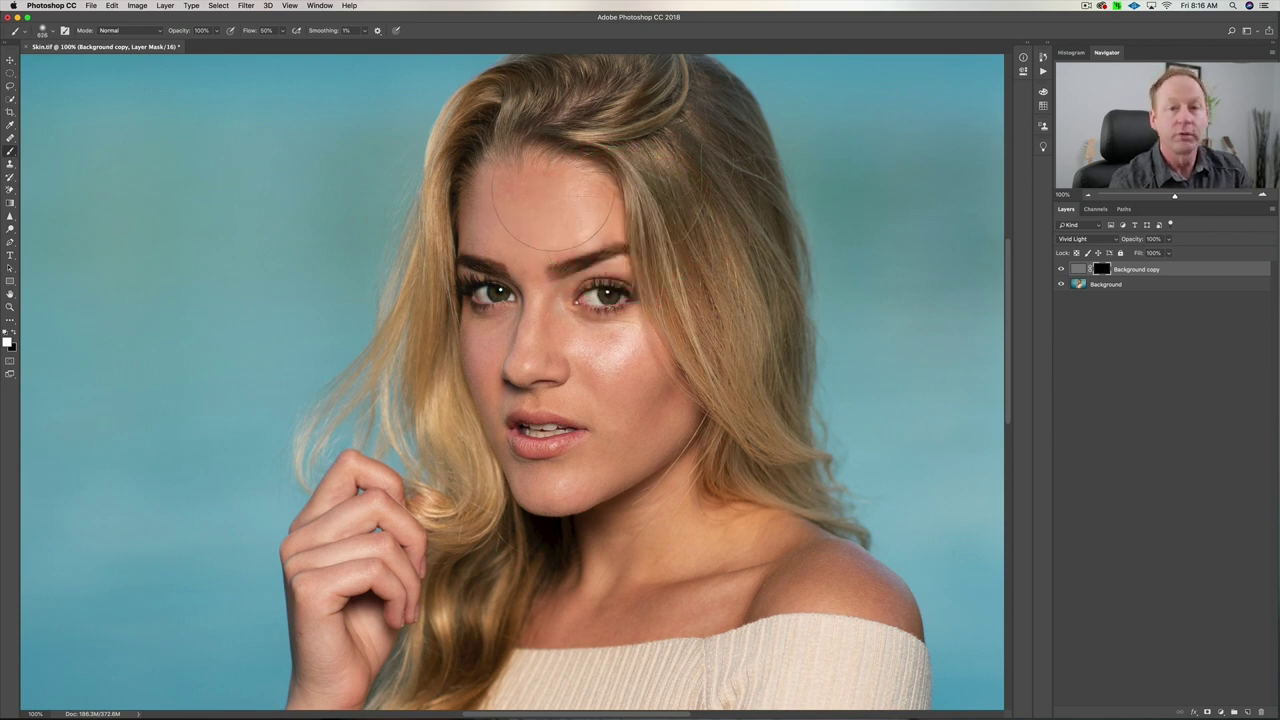
{"action": "key", "text": "bracketleft"}
{"action": "key", "text": "bracketleft"}
{"action": "key", "text": "bracketleft"}
{"action": "key", "text": "bracketleft"}
{"action": "key", "text": "bracketleft"}
{"action": "key", "text": "bracketleft"}
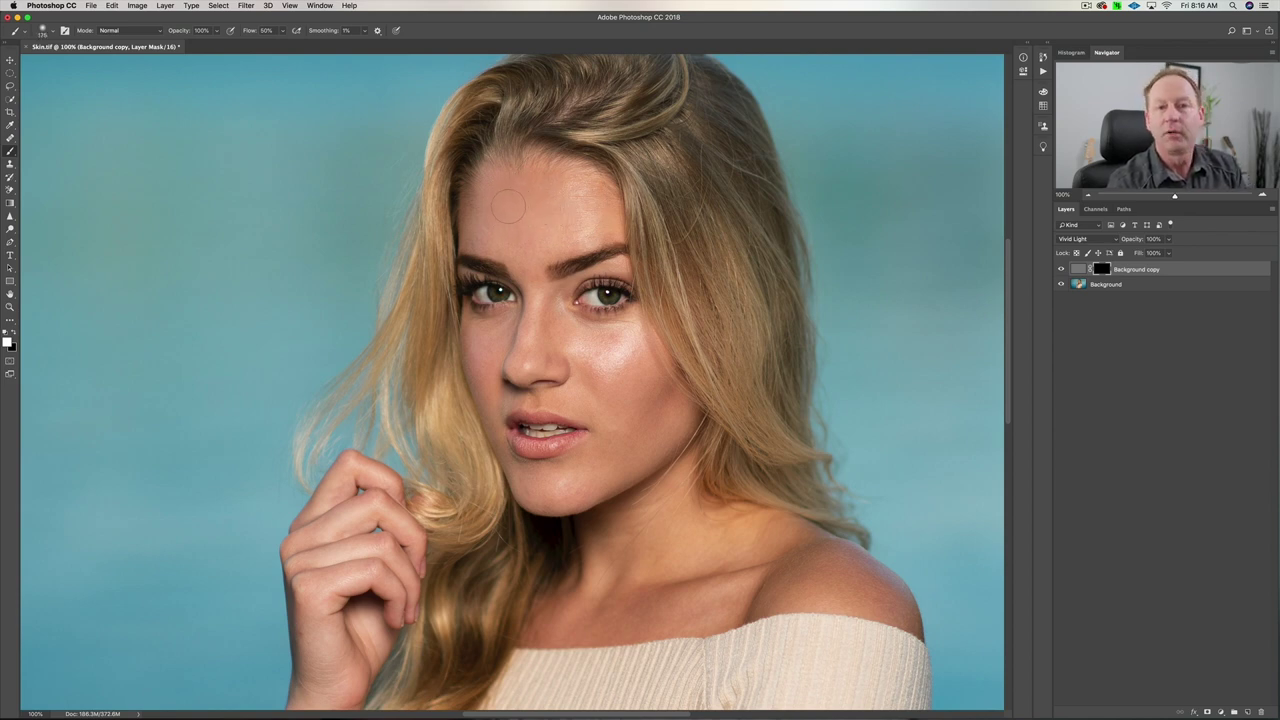
Paint white on the Background copy layer mask over the forehead and the bridge of the nose to smooth the skin
{"action": "key", "text": "super+equal"}
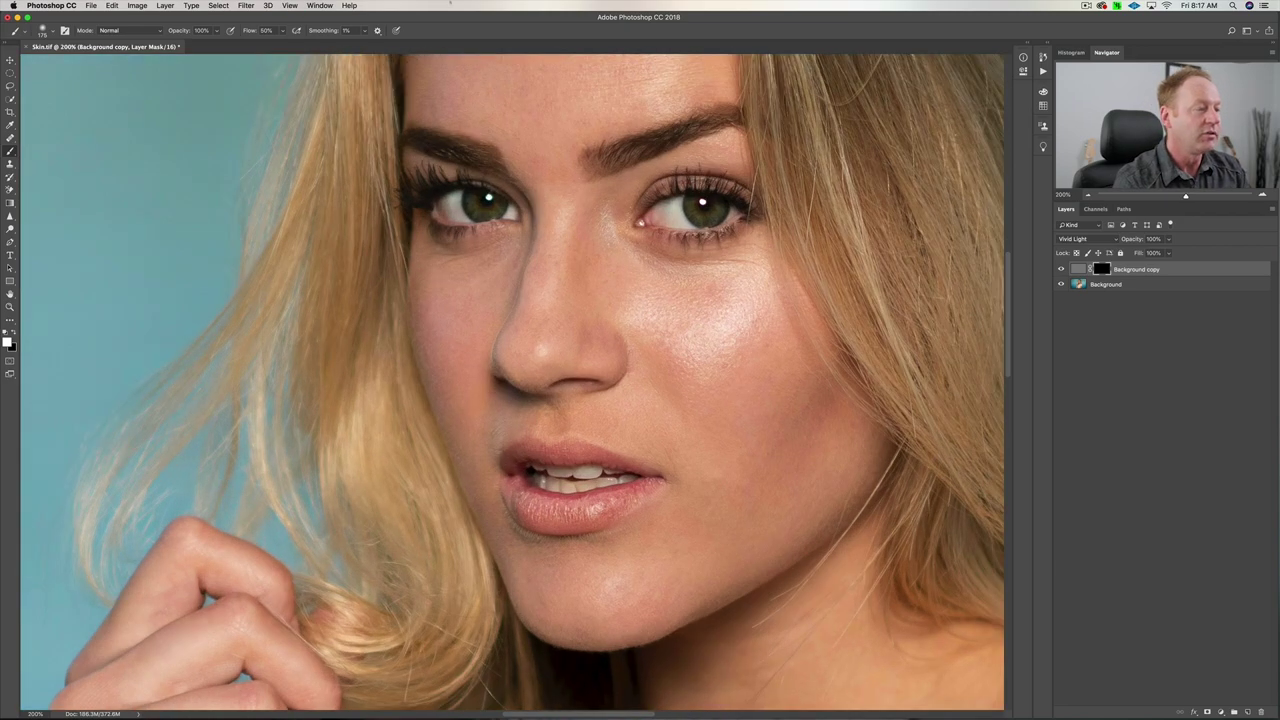
{"action": "scroll", "coordinate": [565, 225], "scroll_direction": "up", "scroll_amount": 5}
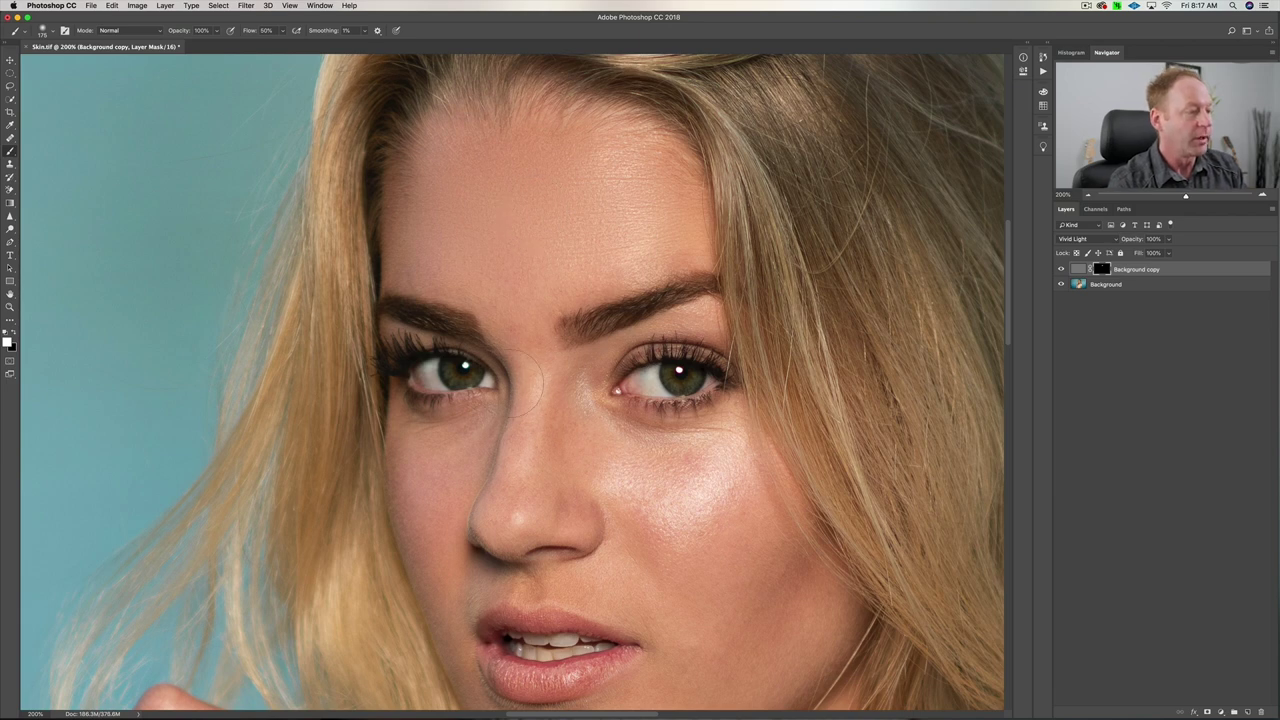
{"action": "scroll", "coordinate": [516, 258], "scroll_direction": "down", "scroll_amount": 4}
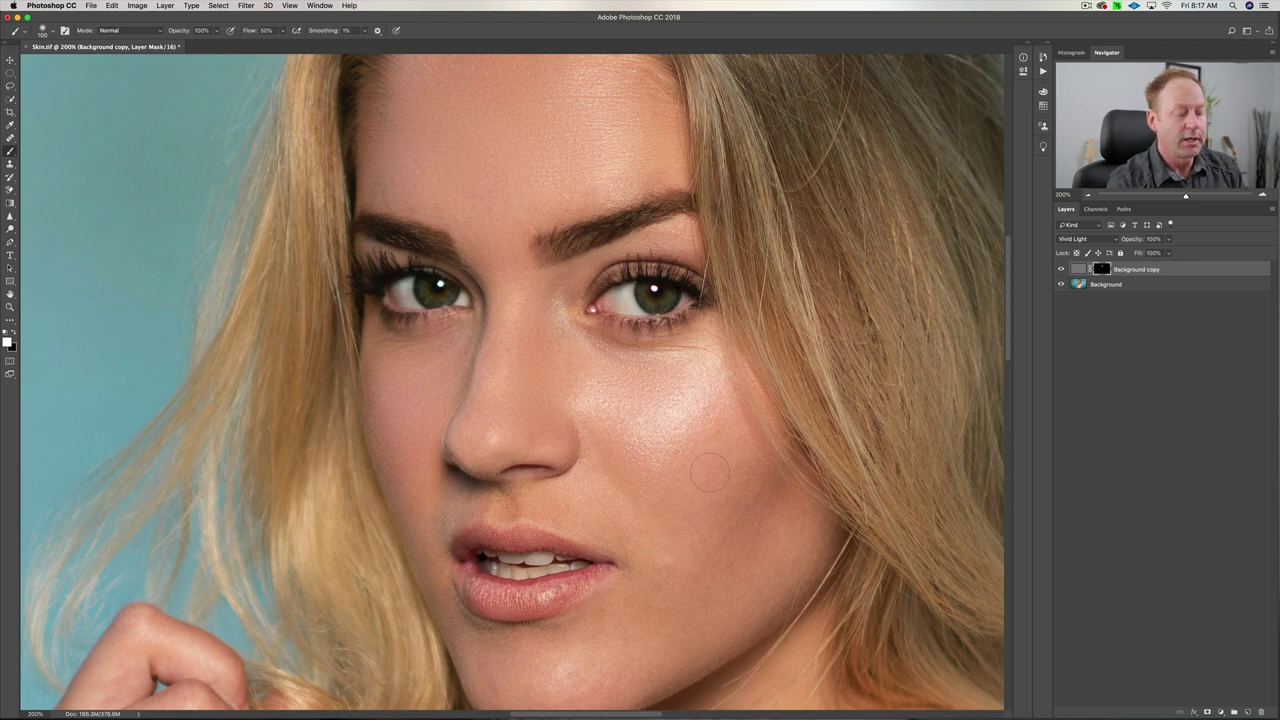
Paint white on the Background copy layer mask over the cheeks, upper lip and chin with brush sizes of 175 and 100 pixels
{"action": "key", "text": "bracketright"}
{"action": "key", "text": "bracketright"}
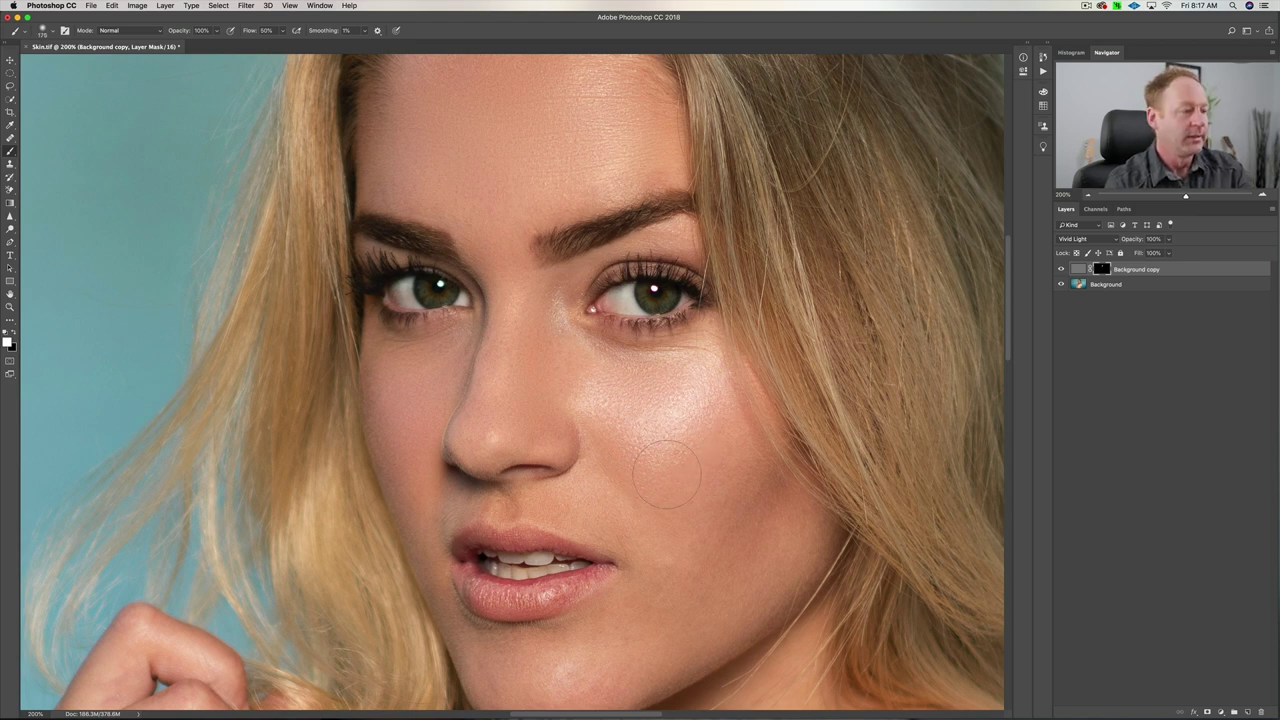
{"action": "key", "text": "bracketright"}
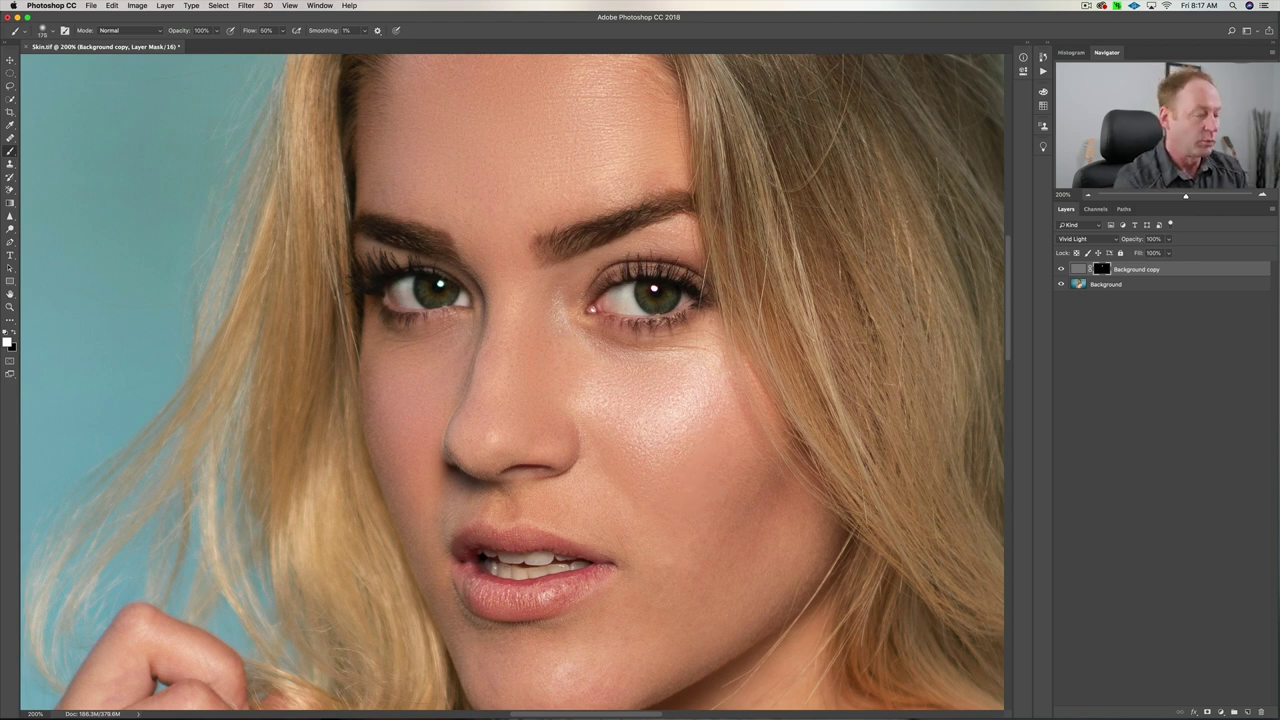
{"action": "key", "text": "super+minus"}
{"action": "scroll", "coordinate": [625, 290], "scroll_direction": "down", "scroll_amount": 5}
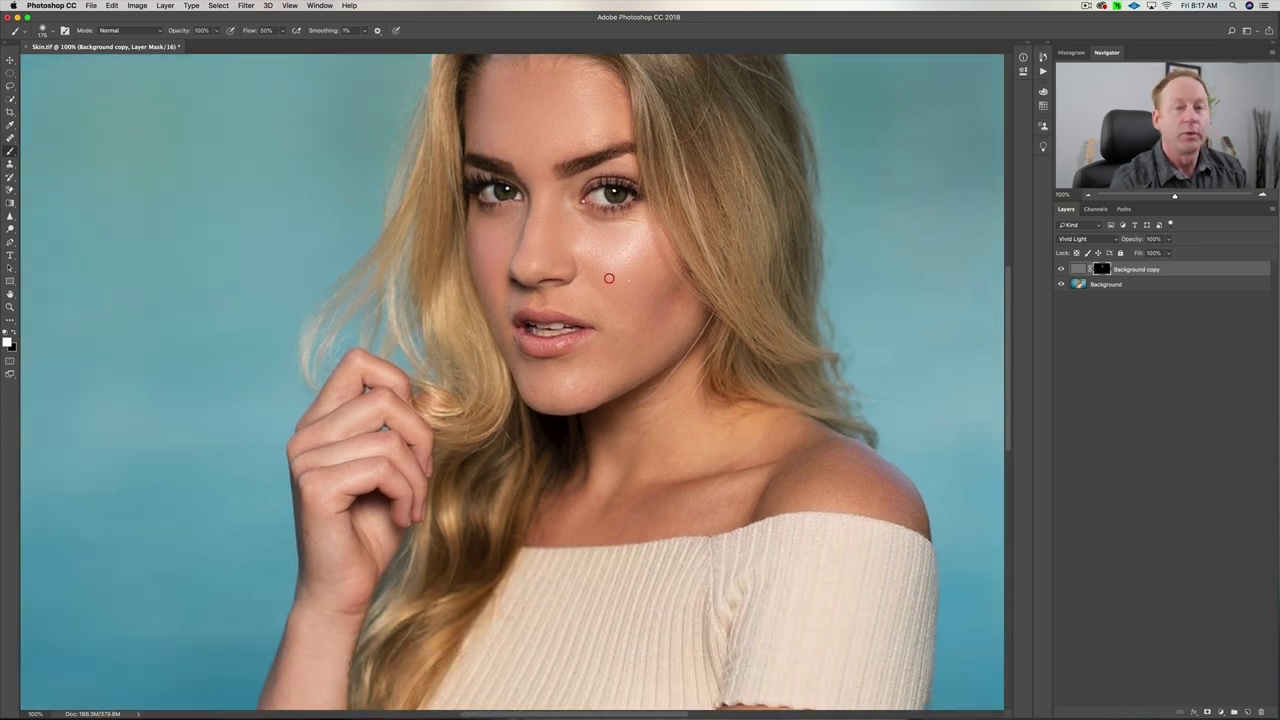
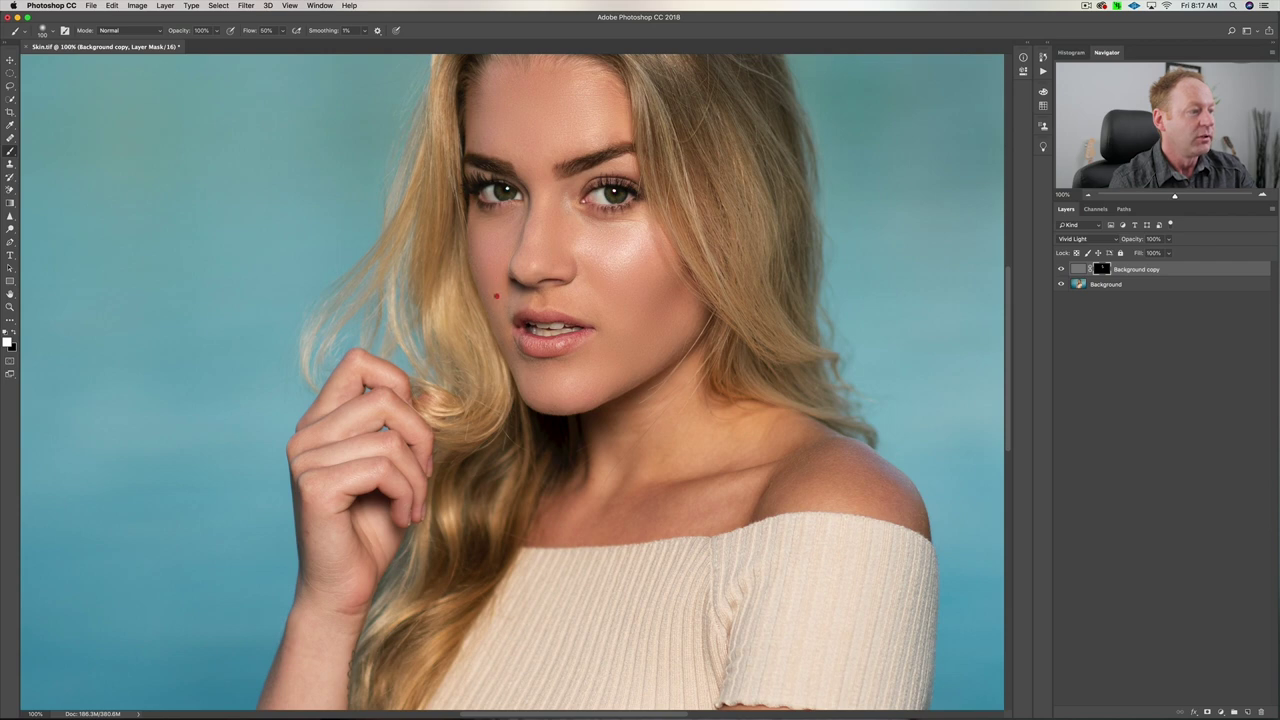
{"action": "left_click", "coordinate": [499, 305]}
{"action": "left_click", "coordinate": [523, 299]}
{"action": "left_click", "coordinate": [566, 298]}
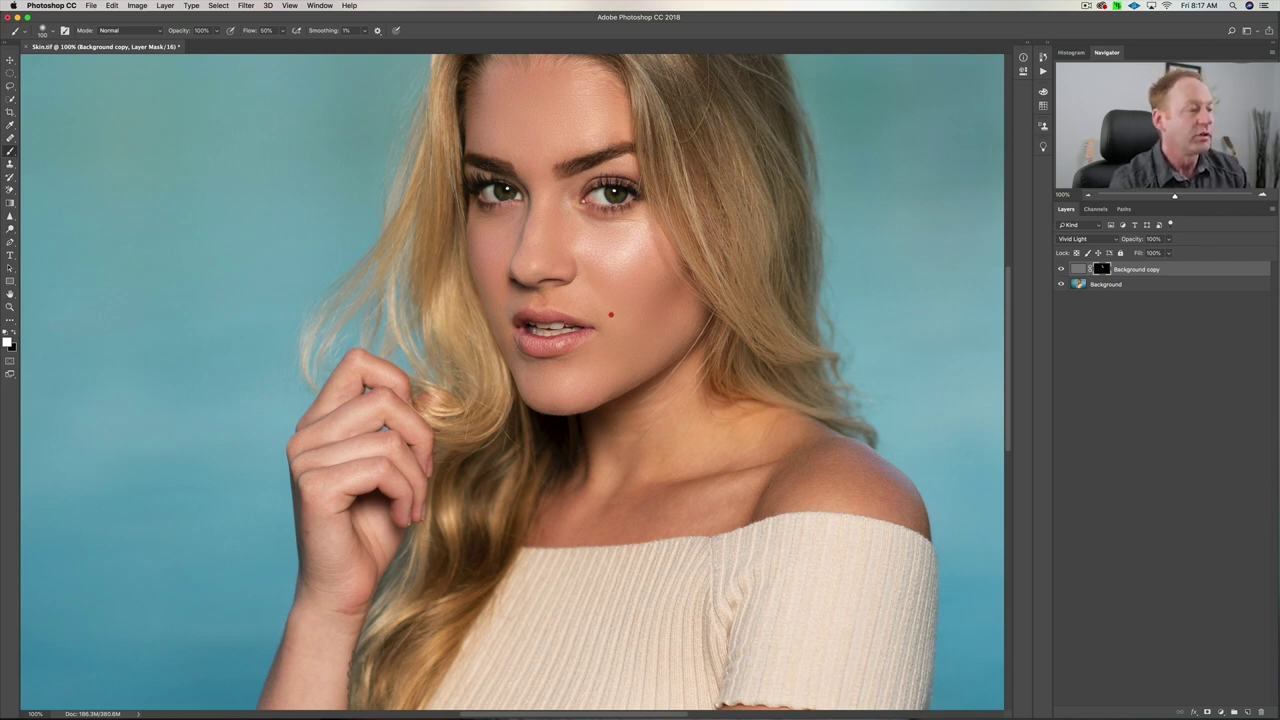
{"action": "left_click", "coordinate": [575, 369]}
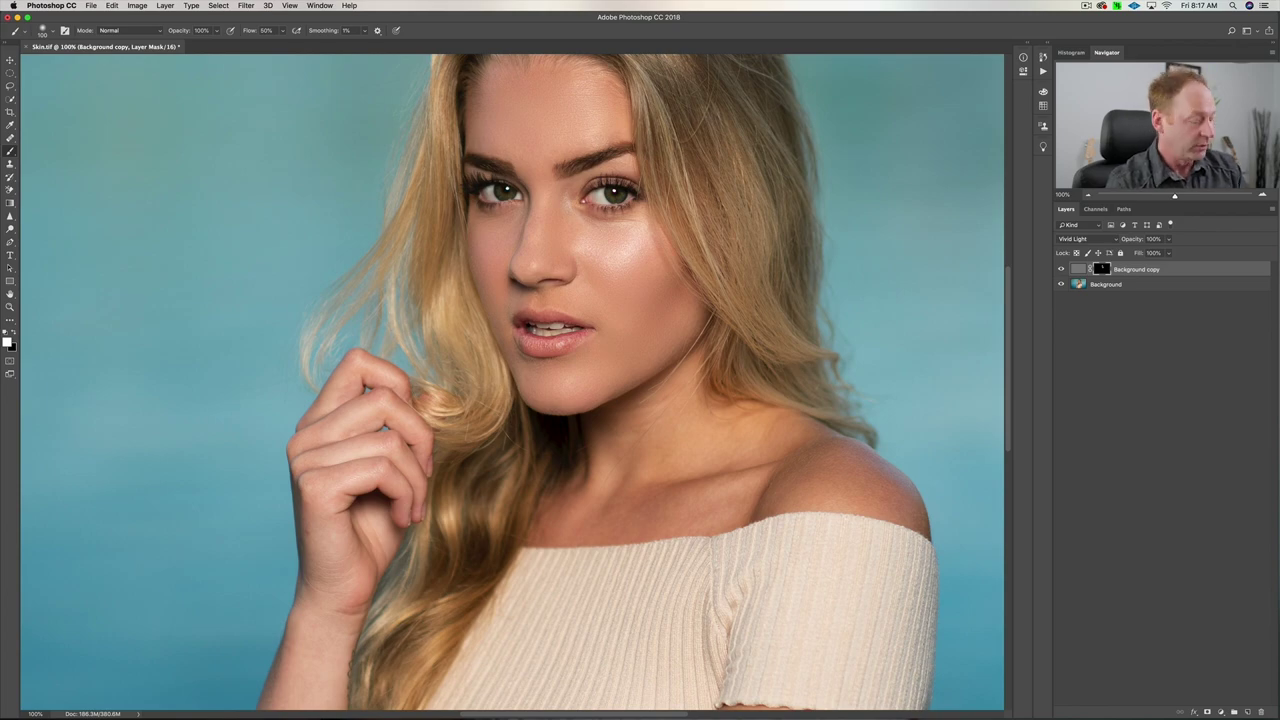
Touch up the small skin areas around the eyes and nose on the layer mask with white at a brush size of 60 pixels
{"action": "key", "text": "super+equal"}
{"action": "key", "text": "super+equal"}
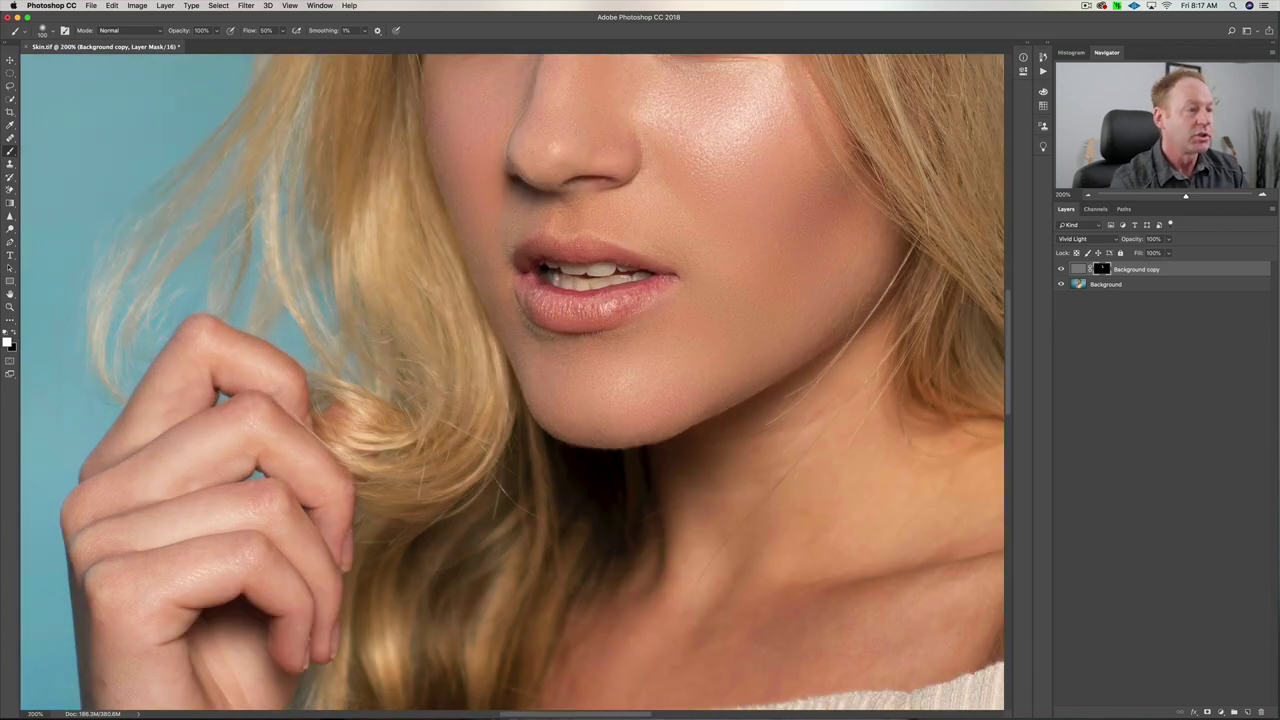
{"action": "scroll", "coordinate": [512, 383], "scroll_direction": "up", "scroll_amount": 5}
{"action": "scroll", "coordinate": [512, 383], "scroll_direction": "right", "scroll_amount": 1}
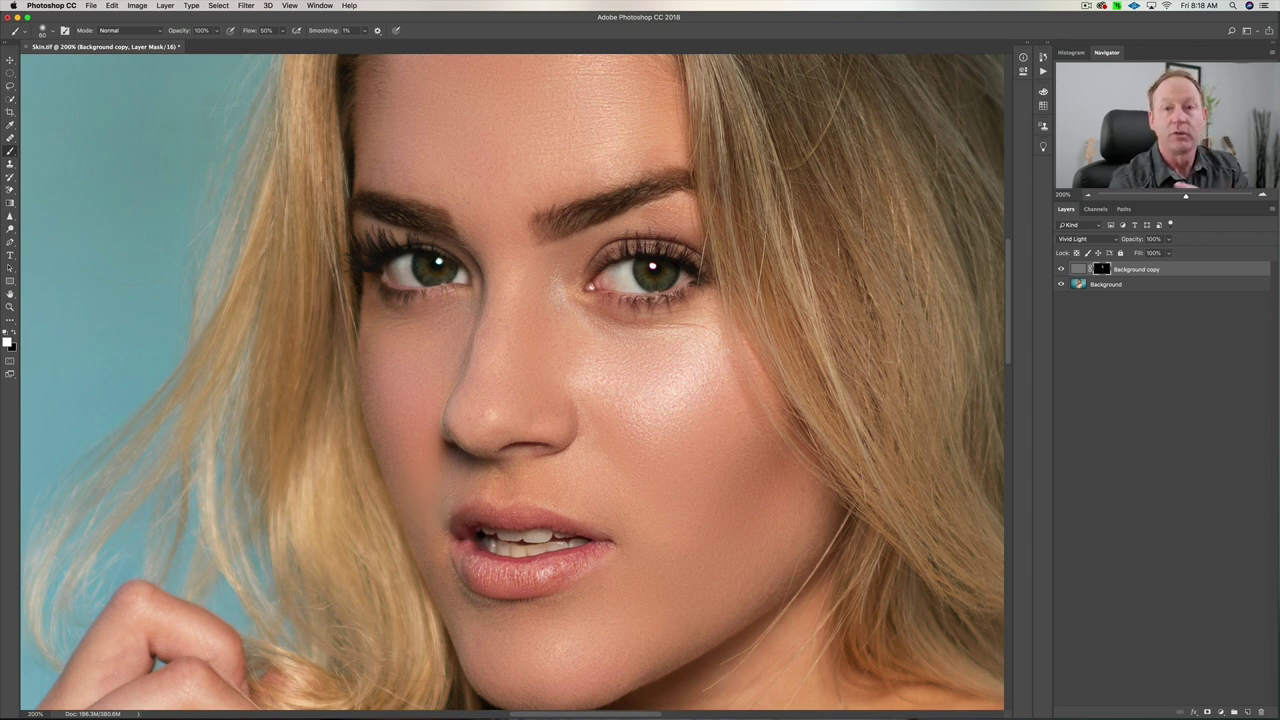
{"action": "scroll", "coordinate": [580, 329], "scroll_direction": "down", "scroll_amount": 2}
{"action": "scroll", "coordinate": [580, 329], "scroll_direction": "down", "scroll_amount": 2}
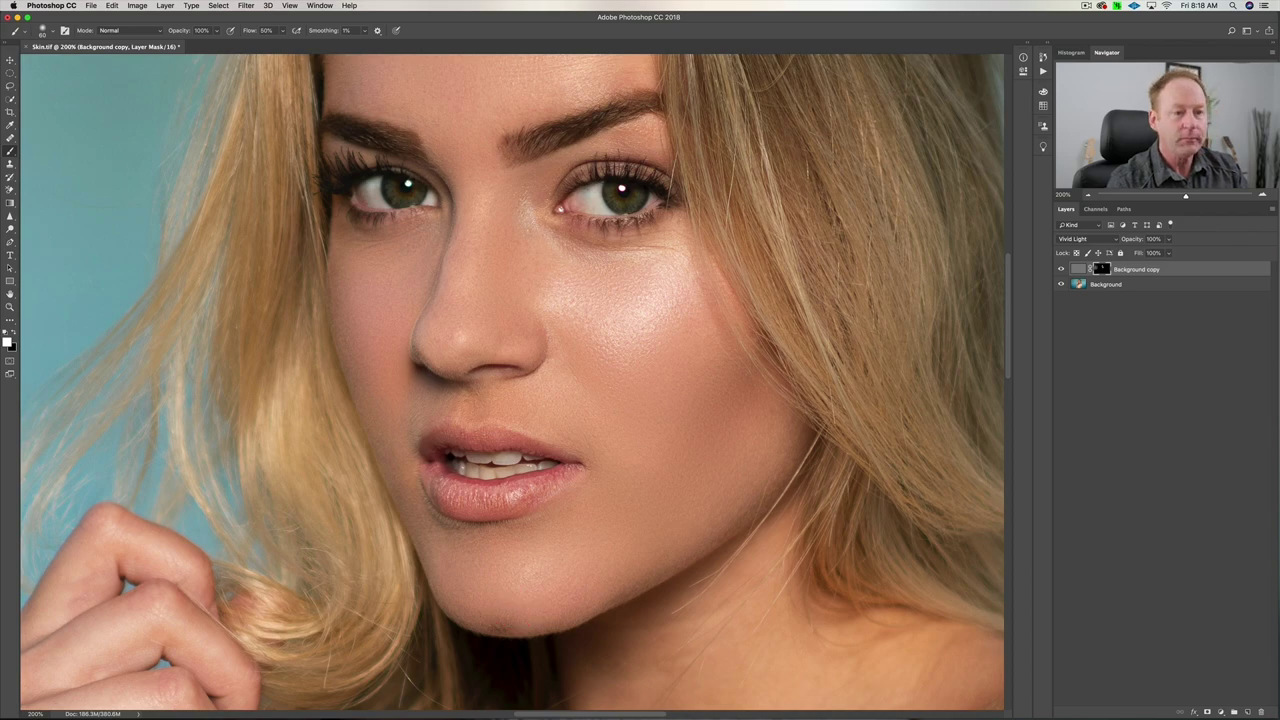
Display the layer mask on its own, fill the grey gaps in the forehead area with white, and return to the image
{"action": "left_click", "coordinate": [1101, 269], "text": "alt"}
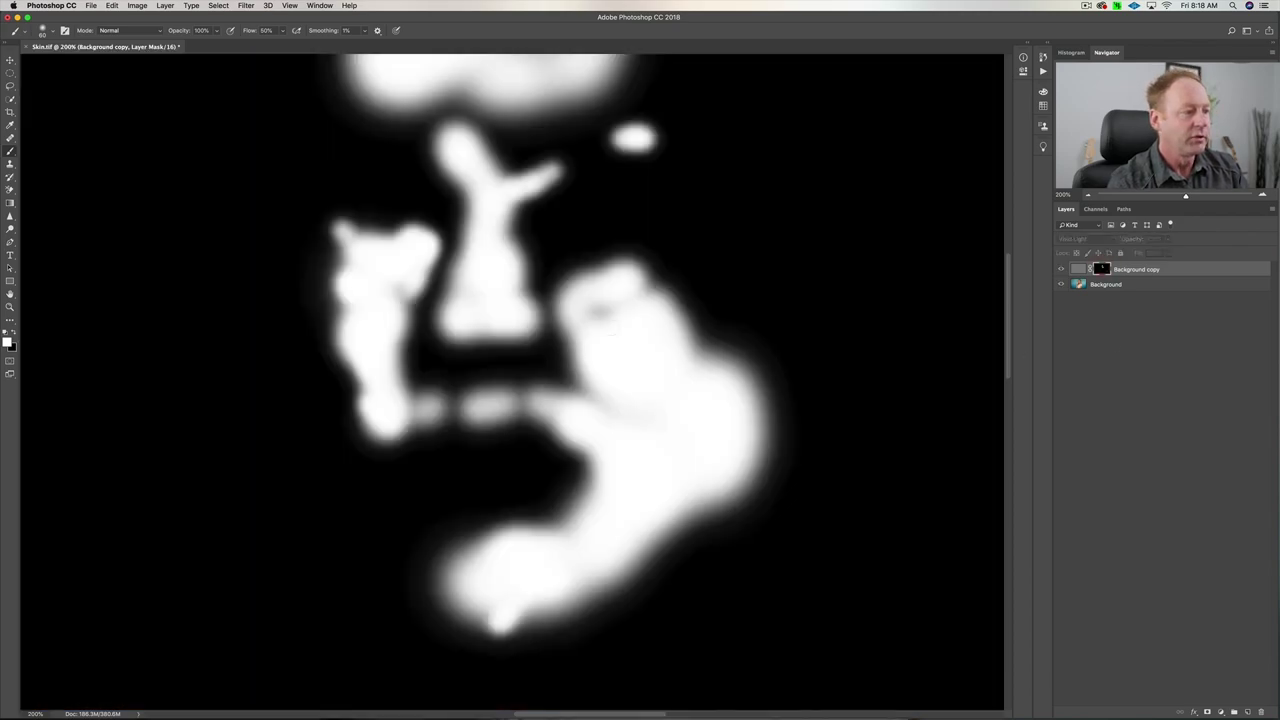
{"action": "scroll", "coordinate": [606, 329], "scroll_direction": "up", "scroll_amount": 5}
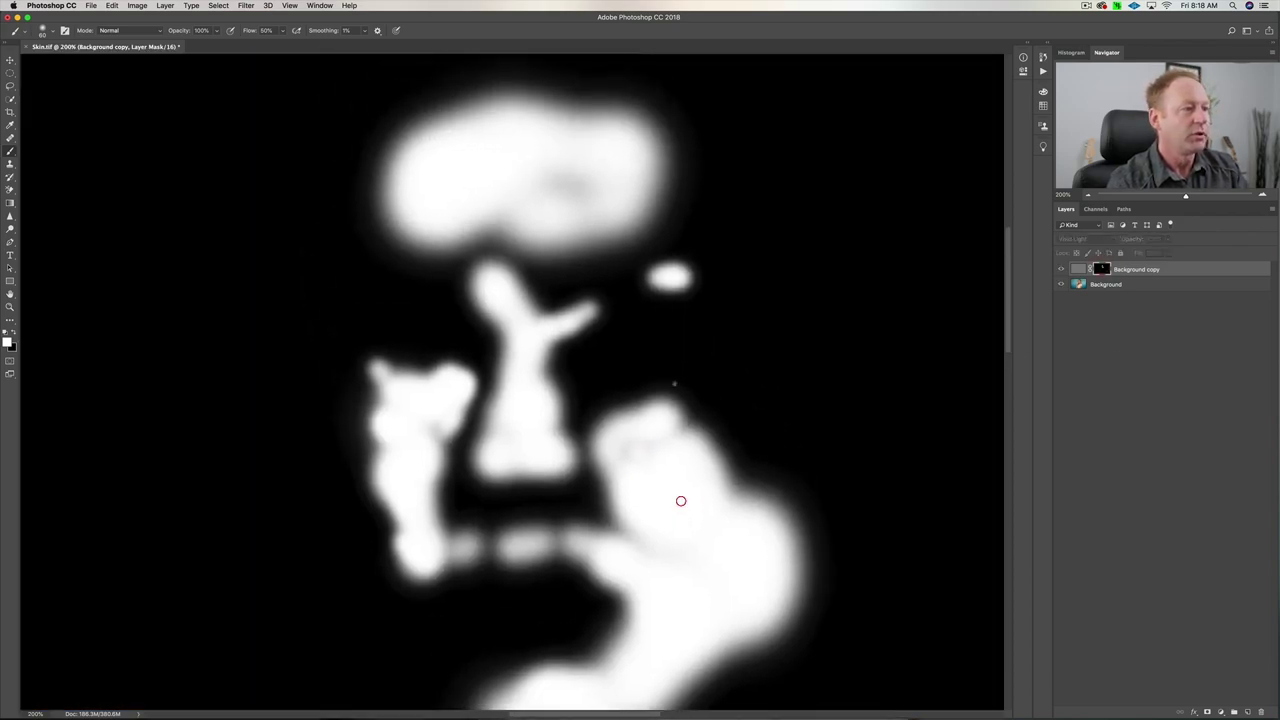
{"action": "mouse_move", "coordinate": [566, 186]}
{"action": "left_mouse_down"}
{"action": "mouse_move", "coordinate": [530, 180]}
{"action": "mouse_move", "coordinate": [603, 175]}
{"action": "mouse_move", "coordinate": [577, 168]}
{"action": "mouse_move", "coordinate": [618, 183]}
{"action": "mouse_move", "coordinate": [613, 169]}
{"action": "mouse_move", "coordinate": [541, 191]}
{"action": "mouse_move", "coordinate": [600, 200]}
{"action": "left_mouse_up"}
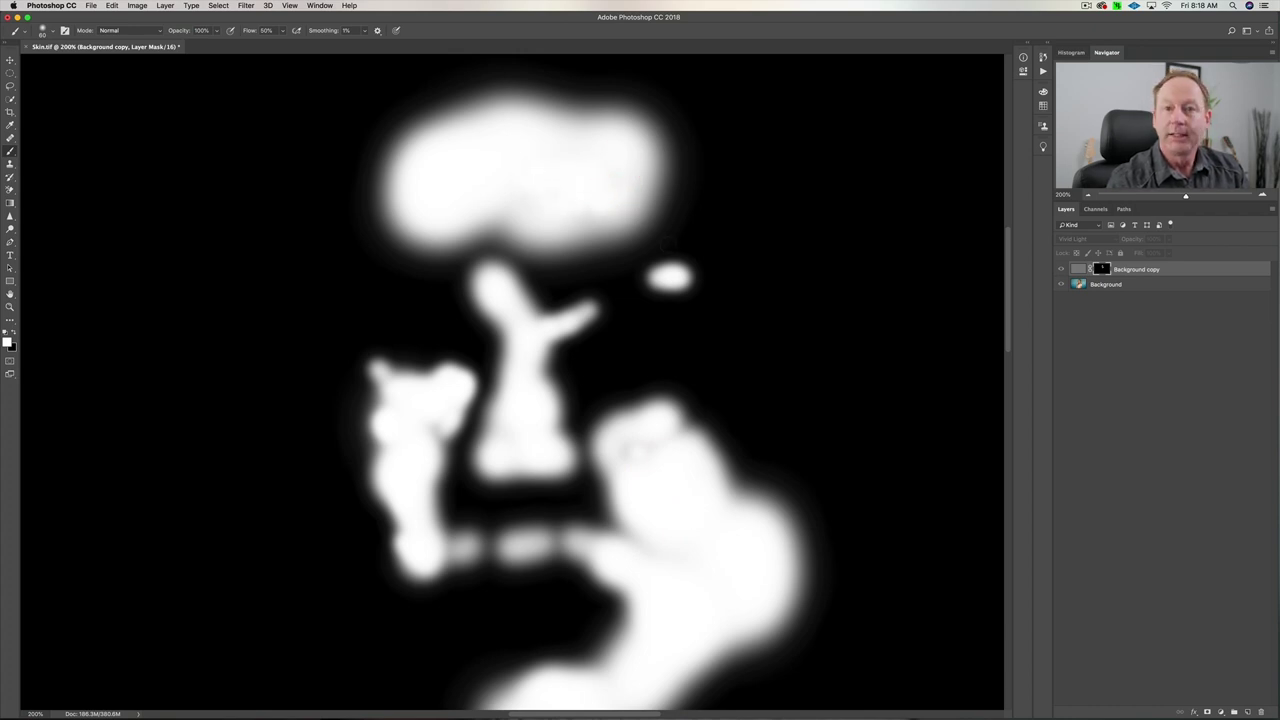
{"action": "key", "text": "super+minus"}
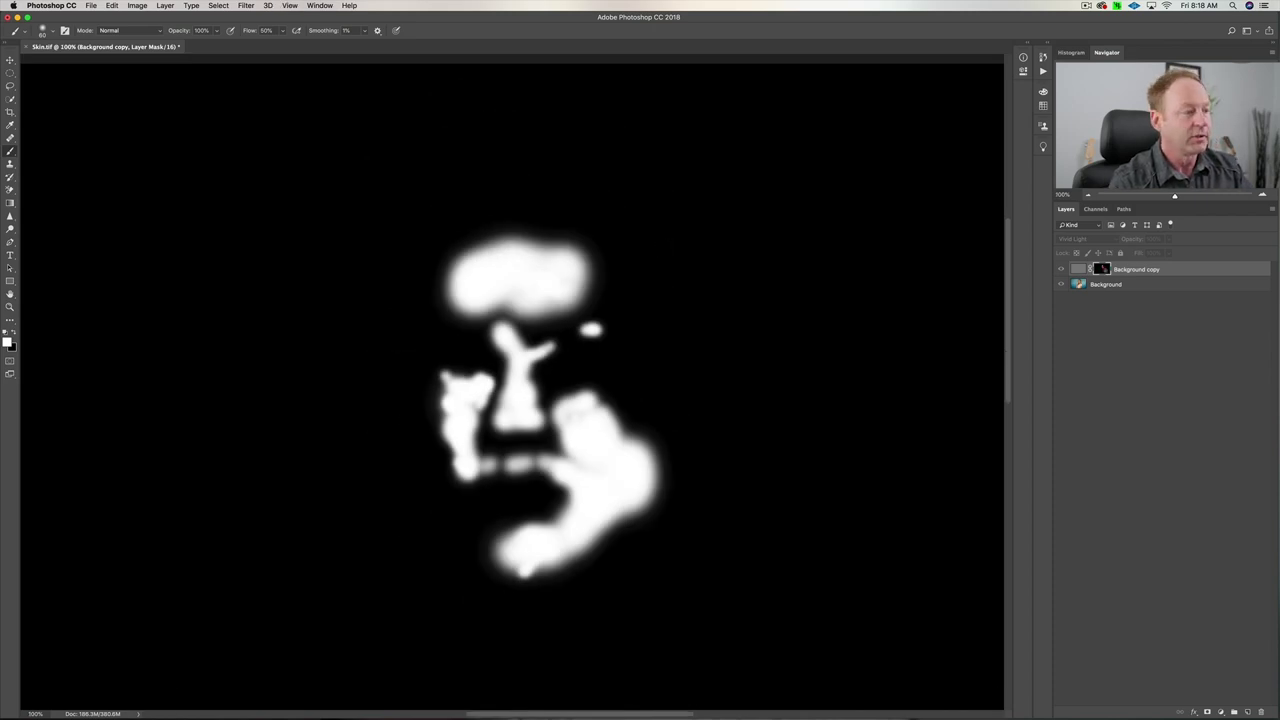
{"action": "left_click", "coordinate": [1101, 269], "text": "alt"}
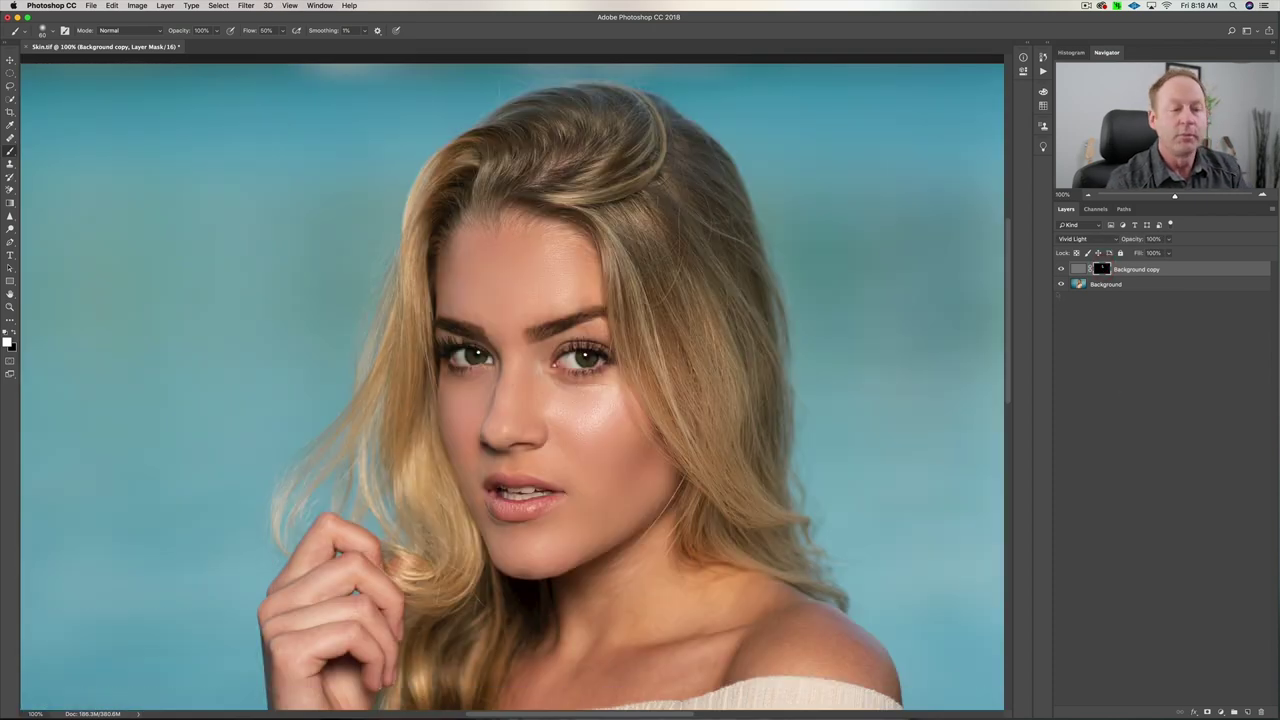
Compare the portrait with and without Background copy, and paint black on its layer mask along the edge of the chin
{"action": "left_click", "coordinate": [1061, 269]}
{"action": "left_click", "coordinate": [1061, 269]}
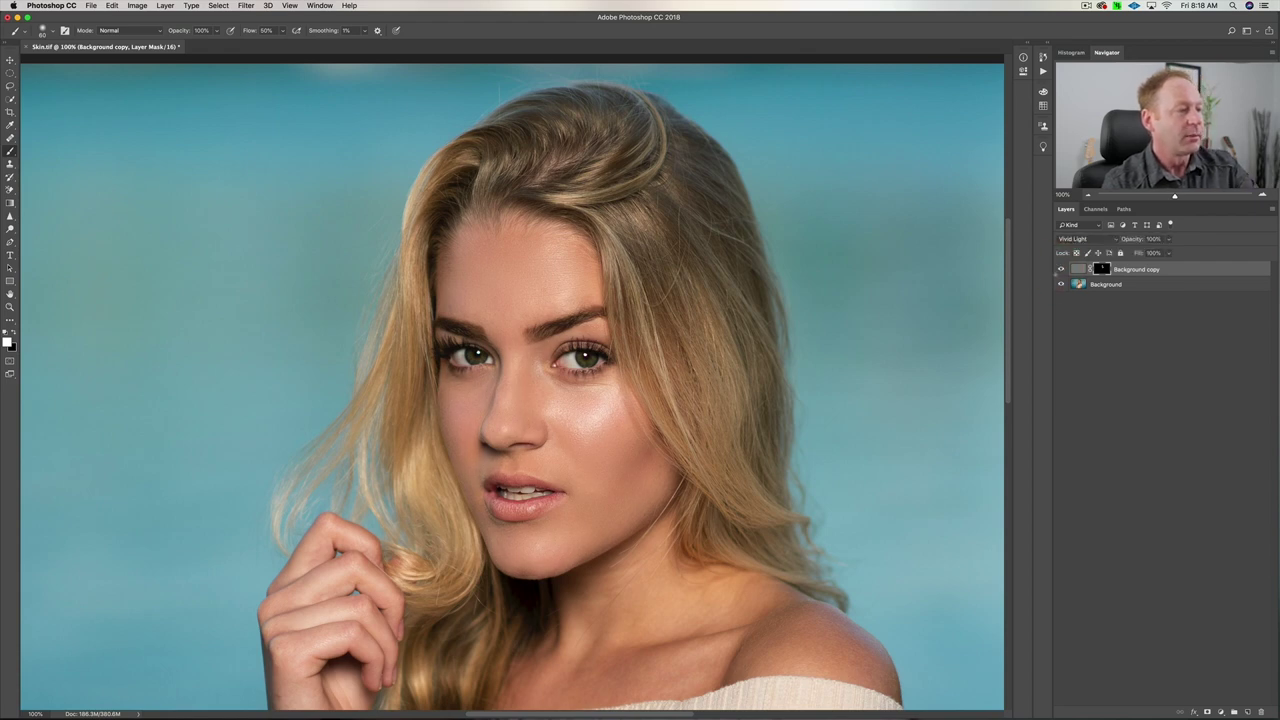
{"action": "left_click", "coordinate": [1101, 269]}
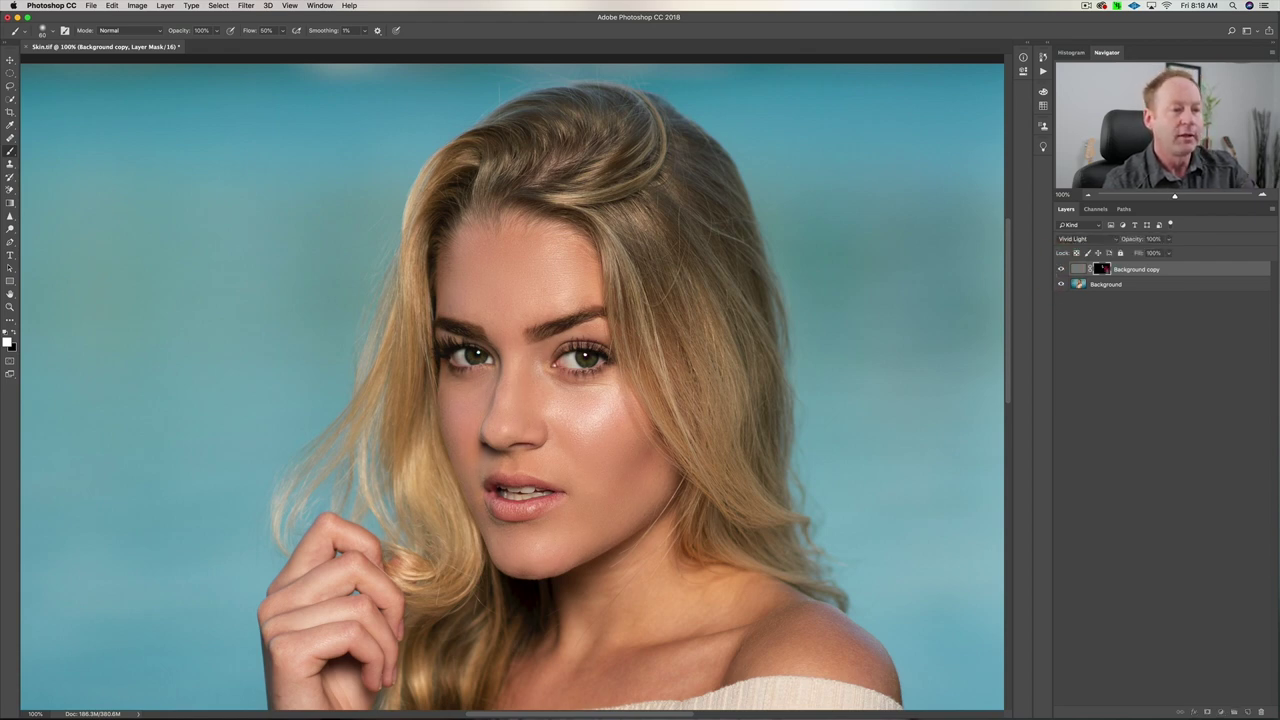
{"action": "key", "text": "x"}
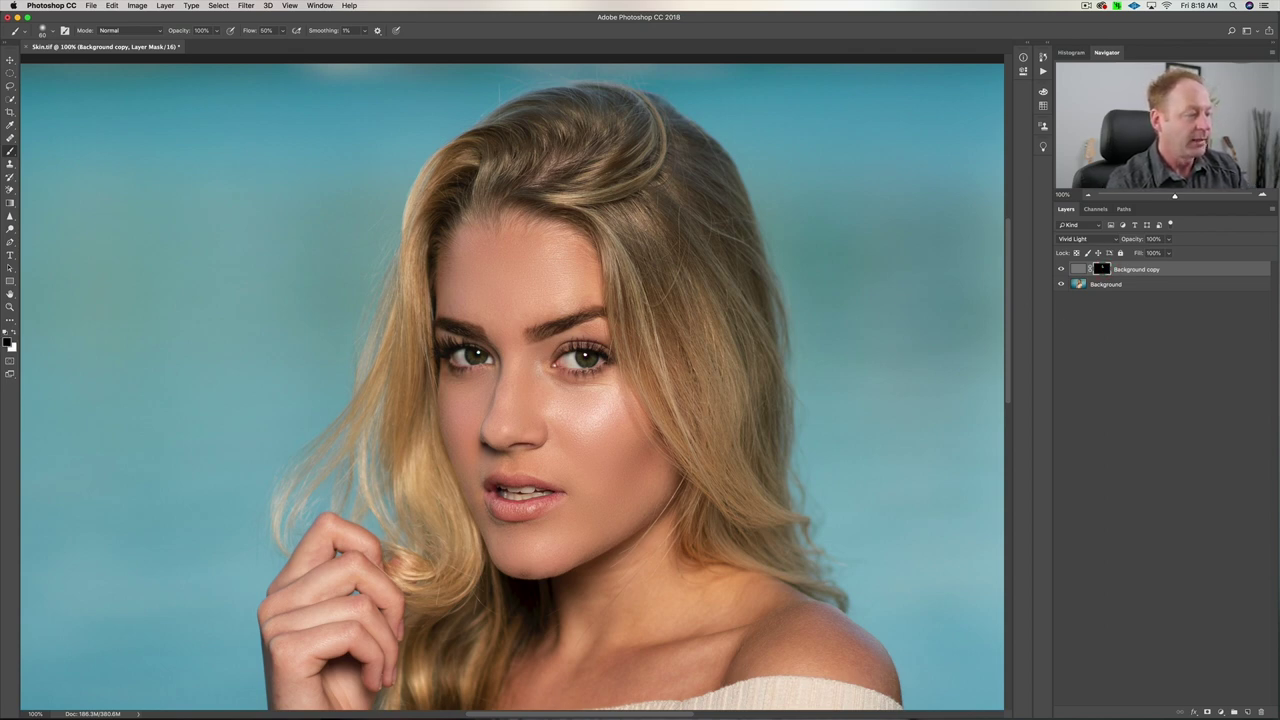
{"action": "left_click", "coordinate": [528, 578]}
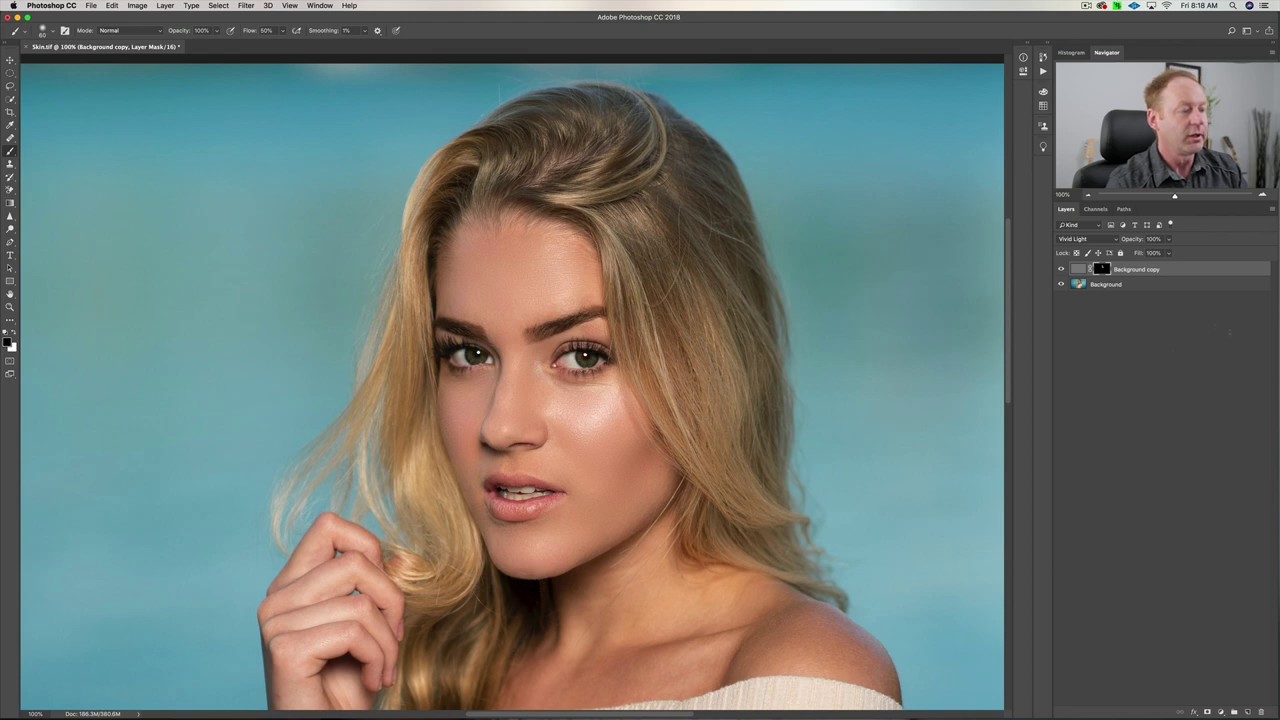
Hide and show the Background copy layer to compare the skin before and after smoothing at 200% zoom
{"action": "key", "text": "super+plus"}
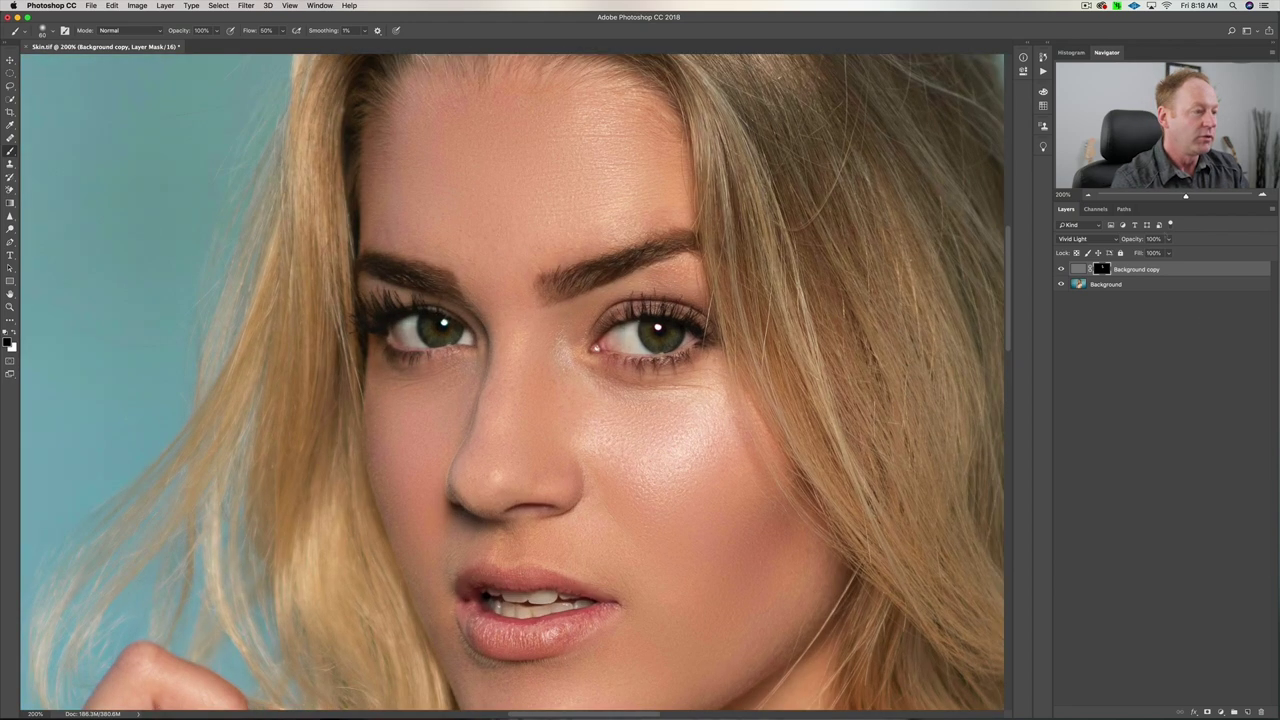
{"action": "scroll", "coordinate": [599, 361], "scroll_direction": "down", "scroll_amount": 3}
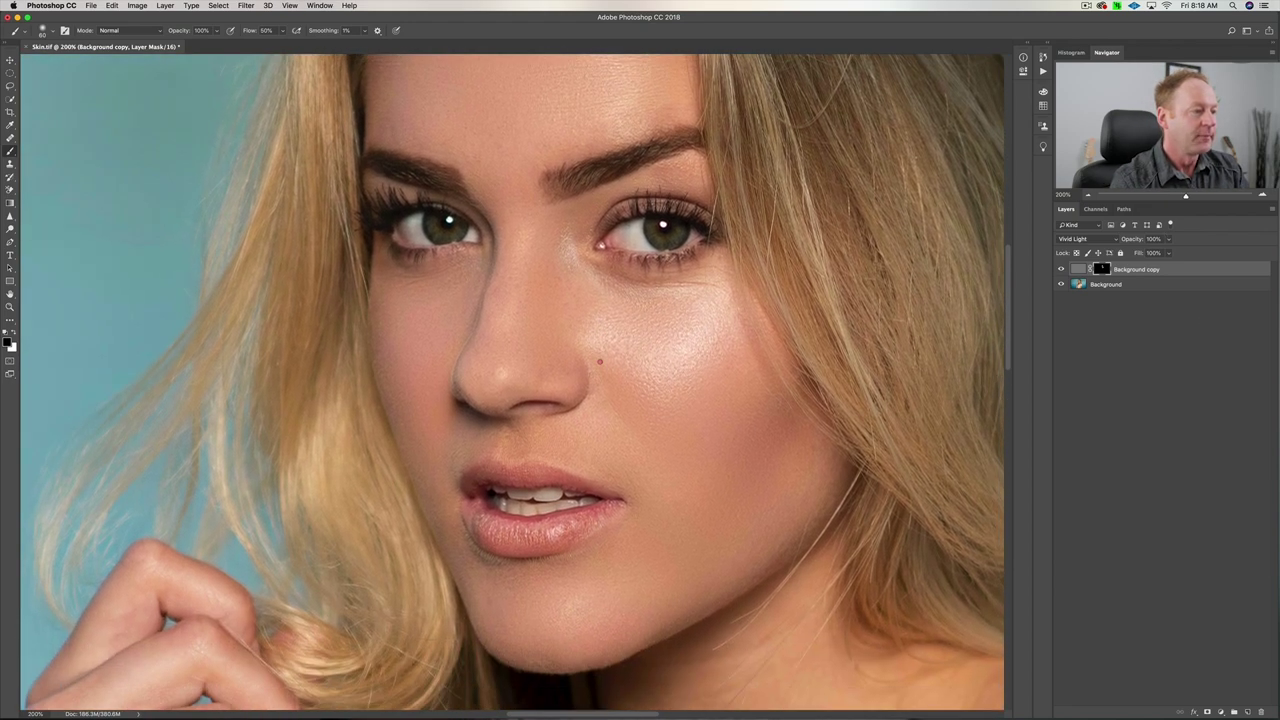
{"action": "left_click", "coordinate": [1061, 269]}
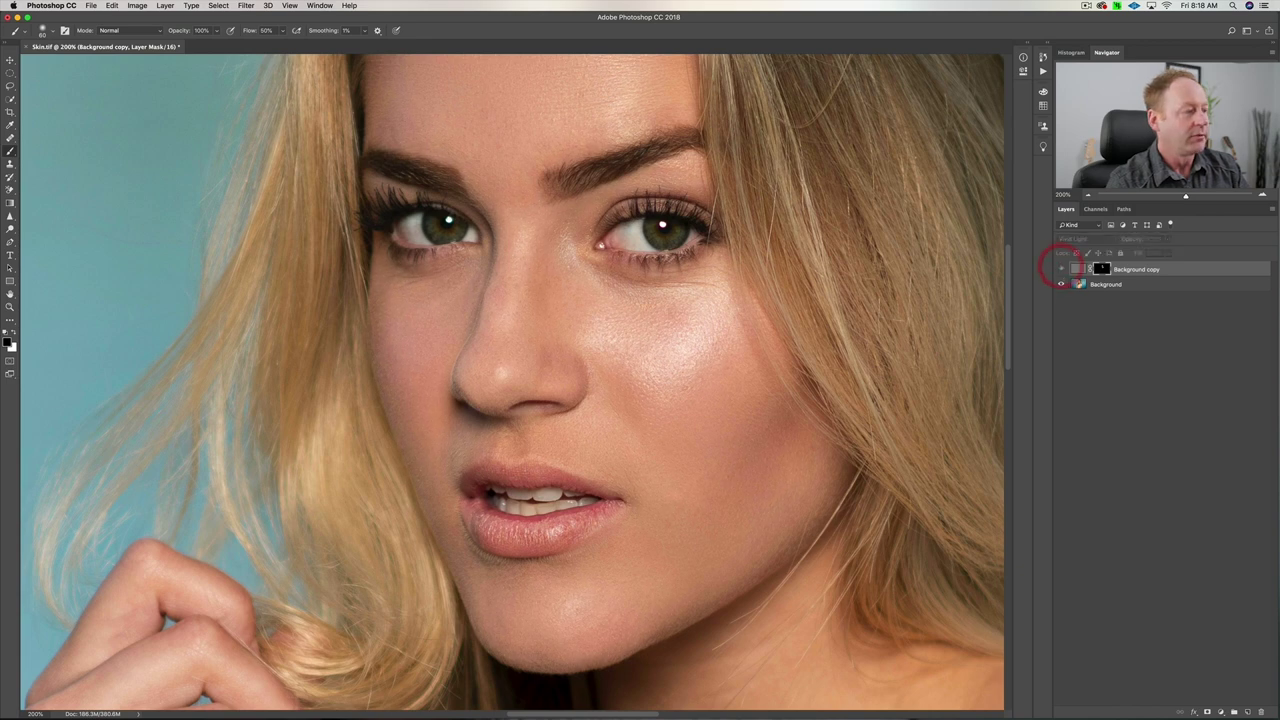
{"action": "left_click", "coordinate": [1061, 269]}
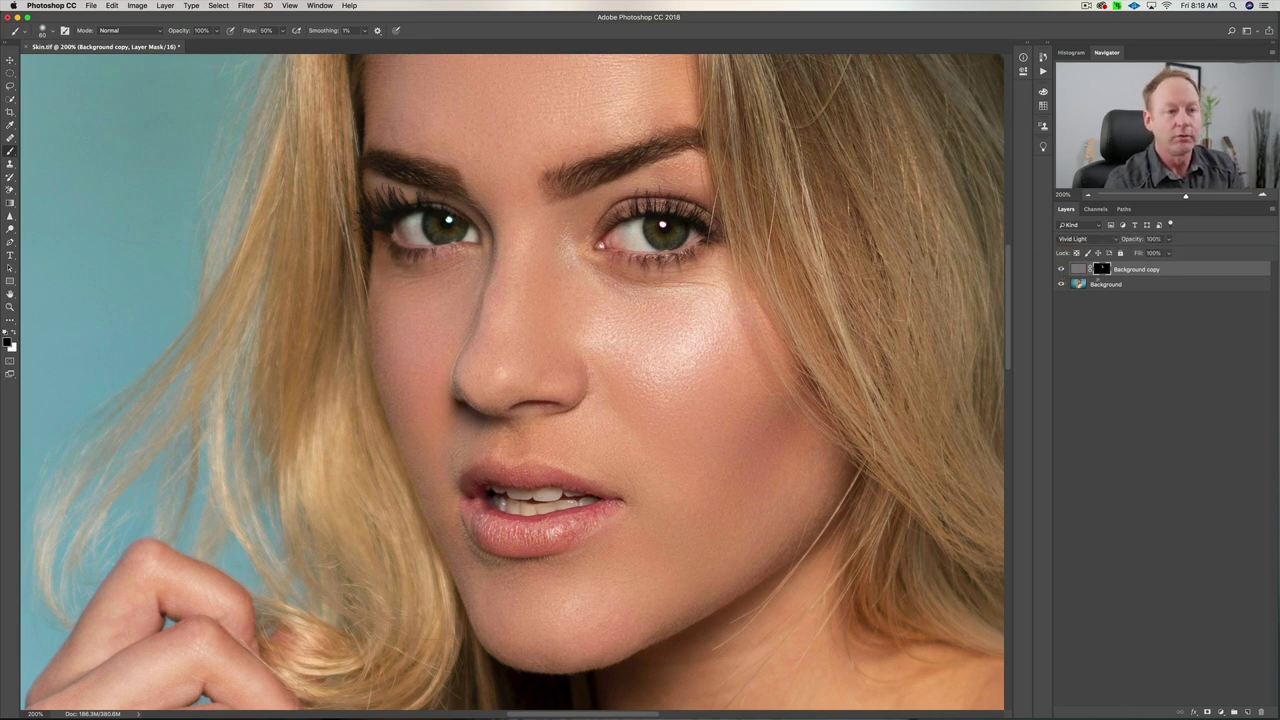
Reduce the Background copy layer's opacity to 51% and toggle its visibility to judge the softer smoothing
{"action": "left_click", "coordinate": [1078, 269]}
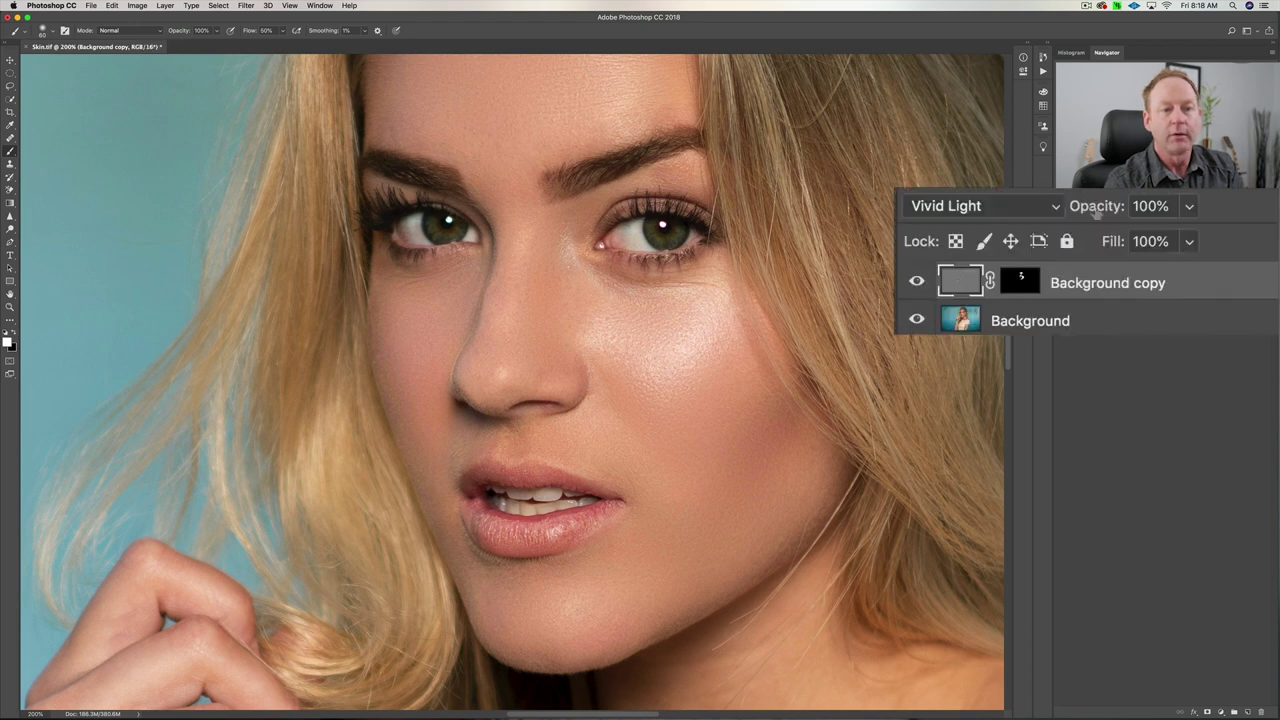
{"action": "left_click_drag", "start_coordinate": [1096, 207], "coordinate": [1037, 212]}
{"action": "left_click", "coordinate": [917, 282]}
{"action": "left_click", "coordinate": [917, 282]}
{"action": "left_click", "coordinate": [917, 282]}
{"action": "left_click", "coordinate": [917, 282]}
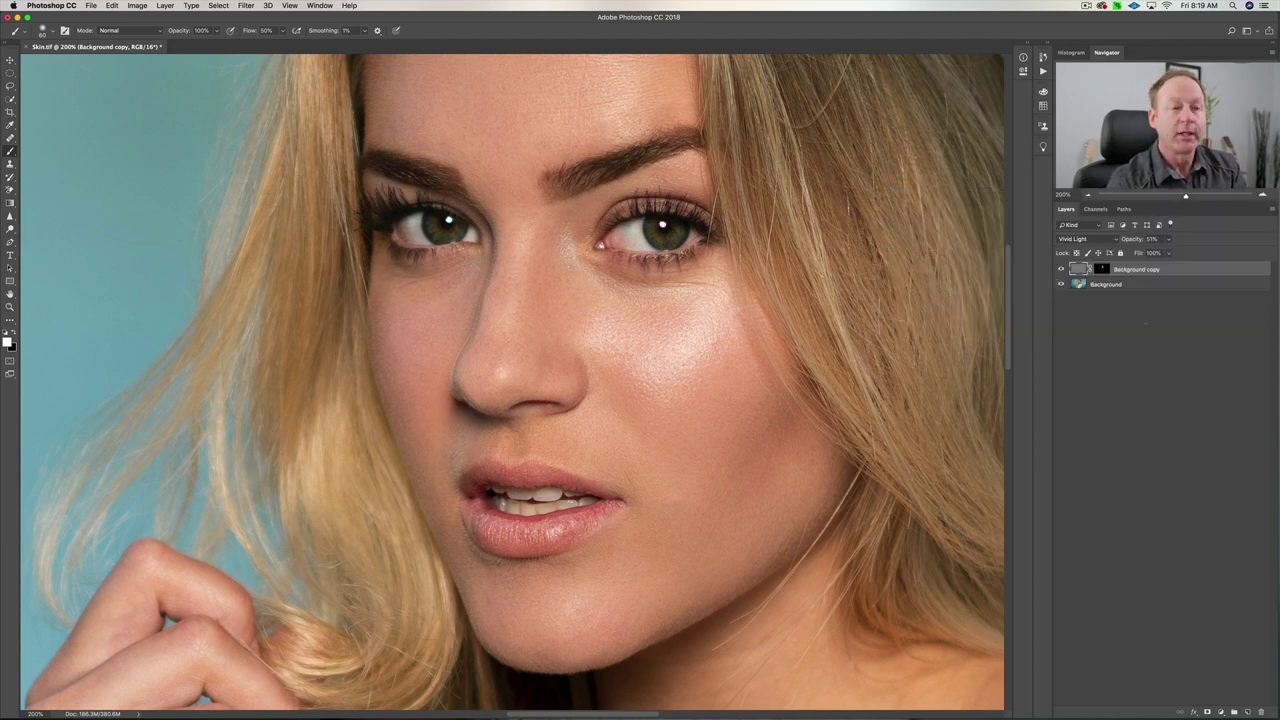
Delete the Background copy layer and duplicate the Background layer afresh
{"action": "key", "text": "BackSpace"}
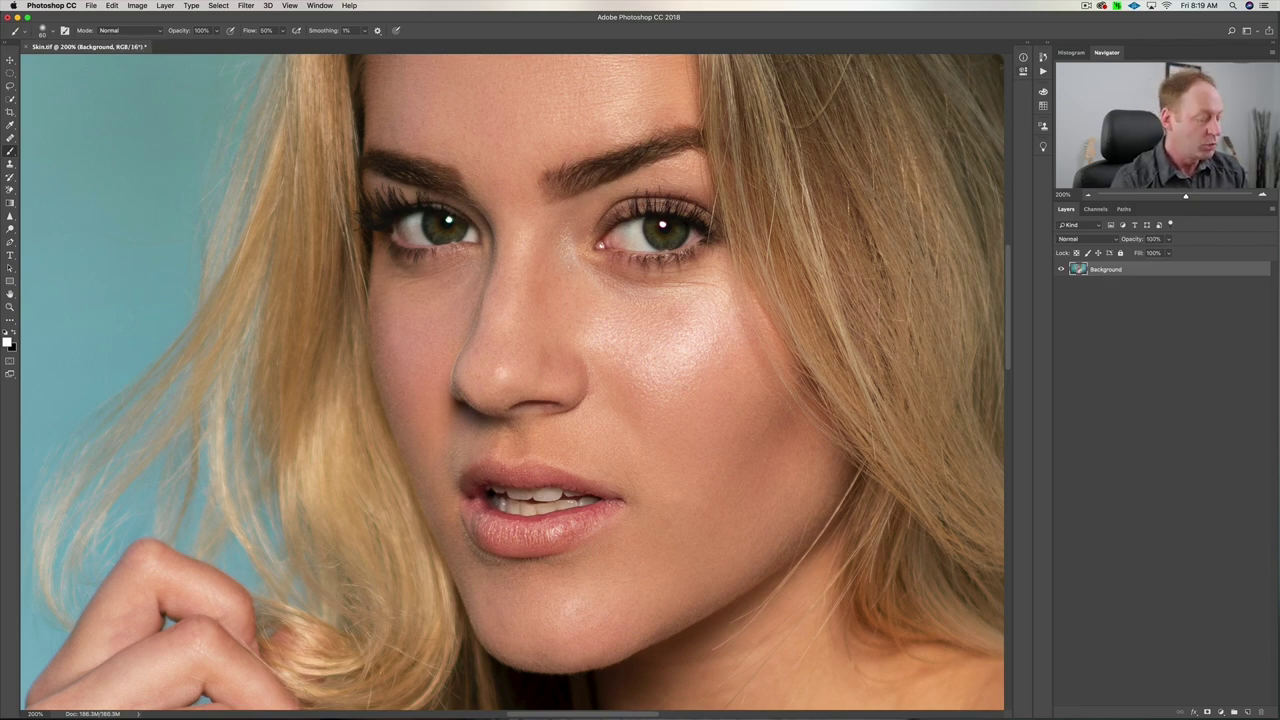
{"action": "key", "text": "super+1"}
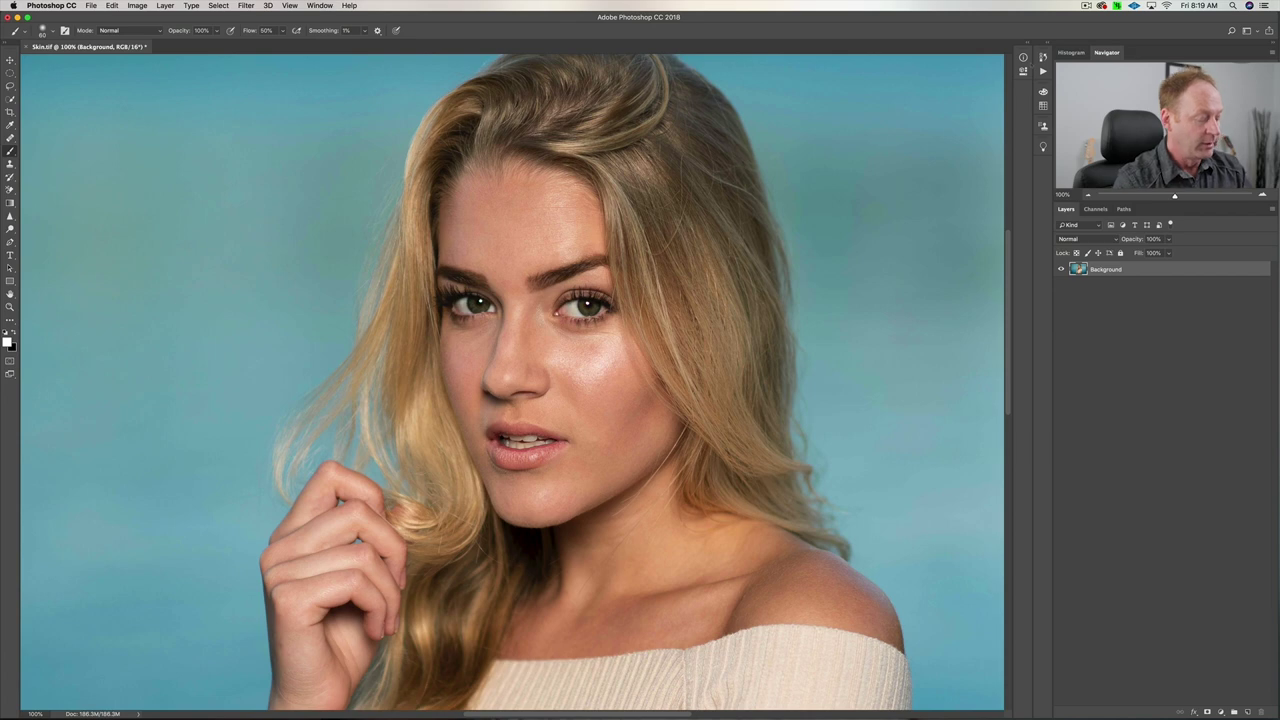
{"action": "key", "text": "super+j"}
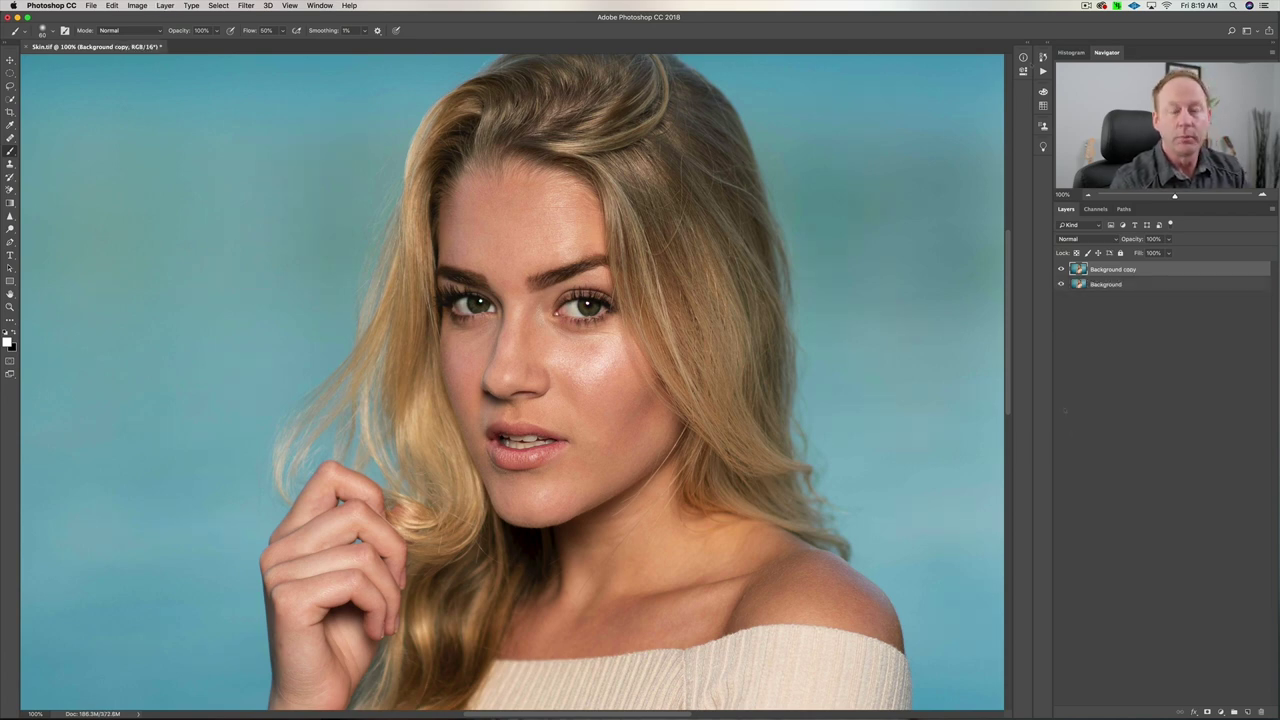
{"action": "right_click", "coordinate": [1182, 285]}
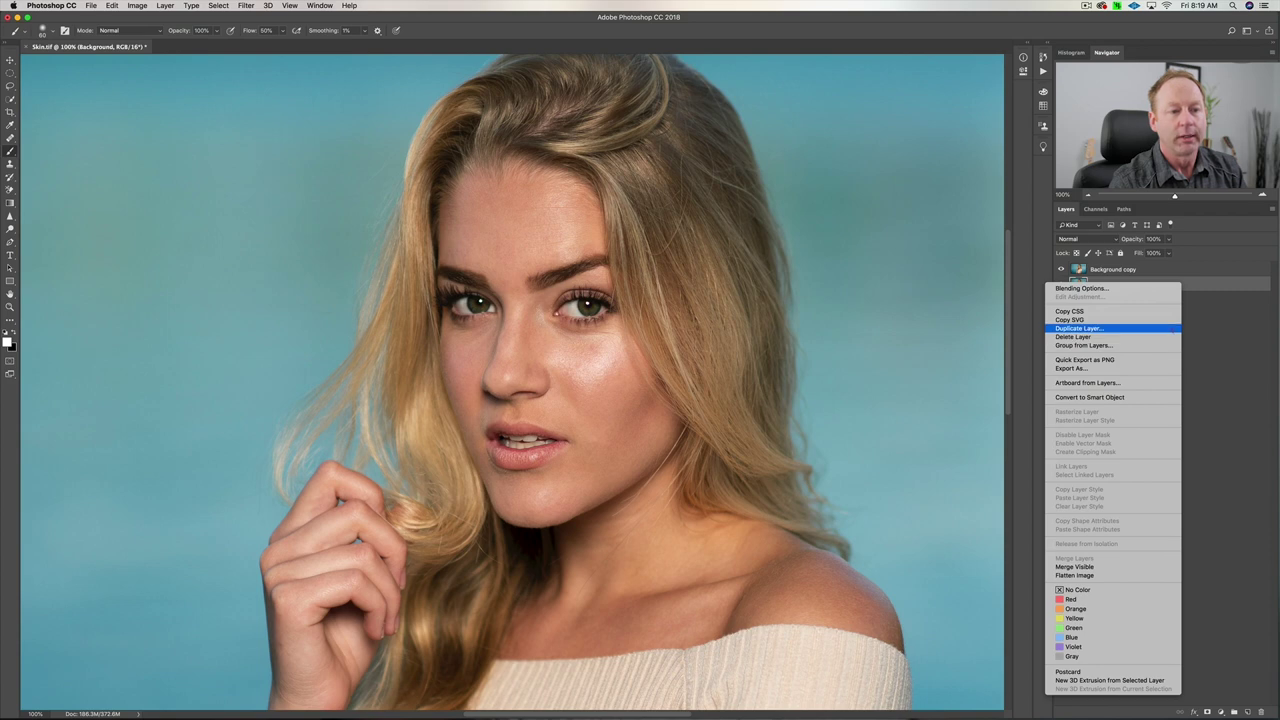
{"action": "left_click", "coordinate": [1173, 328]}
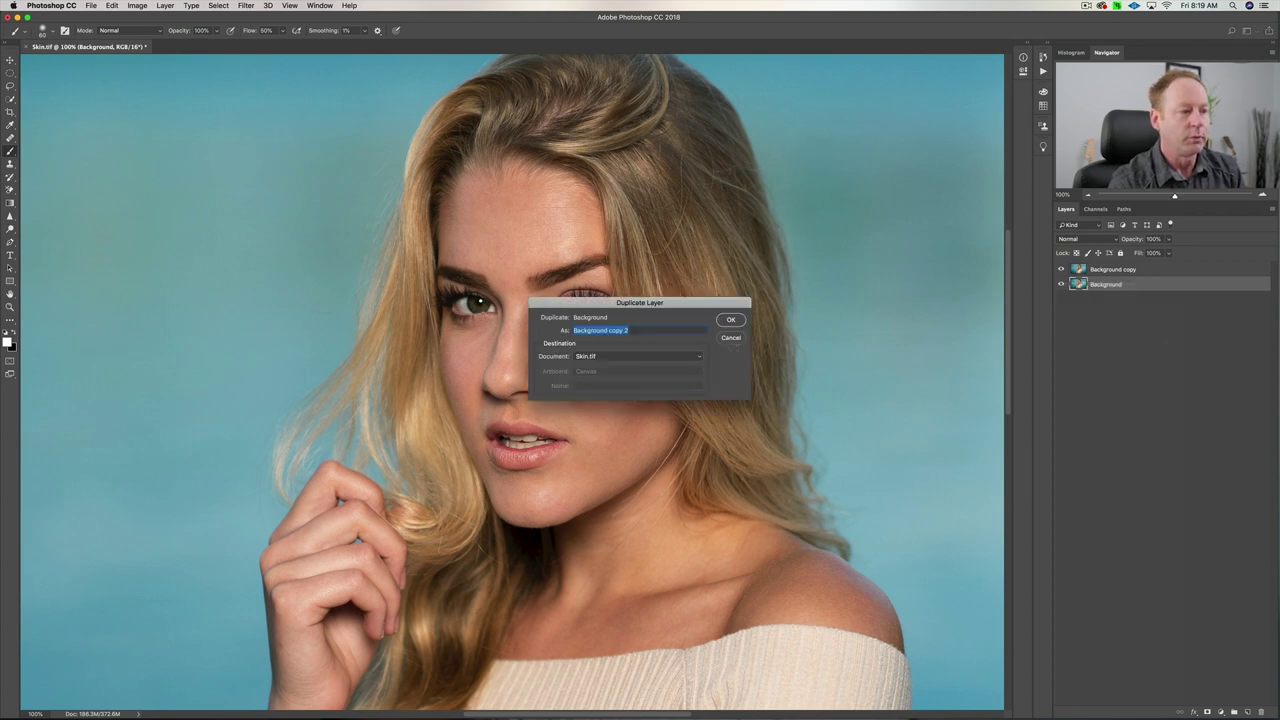
{"action": "left_click", "coordinate": [731, 337]}
{"action": "left_click", "coordinate": [1196, 269]}
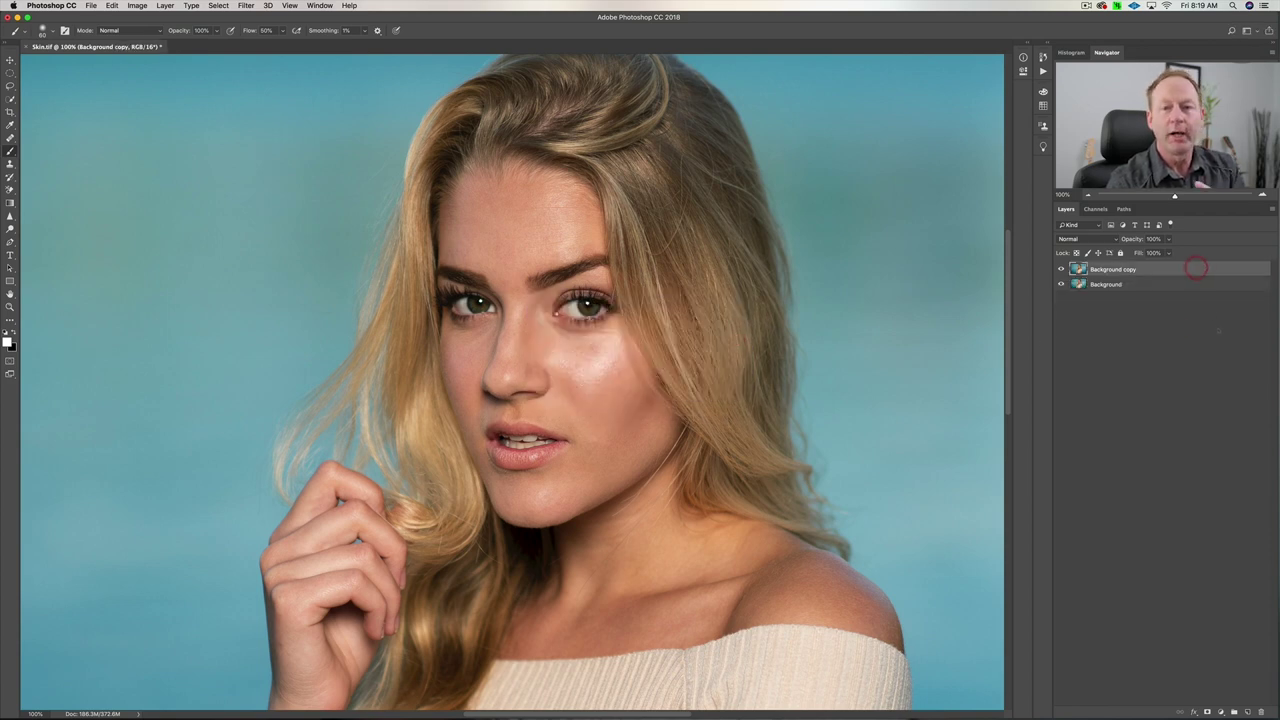
Invert the Background copy layer and apply a High Pass filter with a radius of 24.0 pixels
{"action": "key", "text": "super+i"}
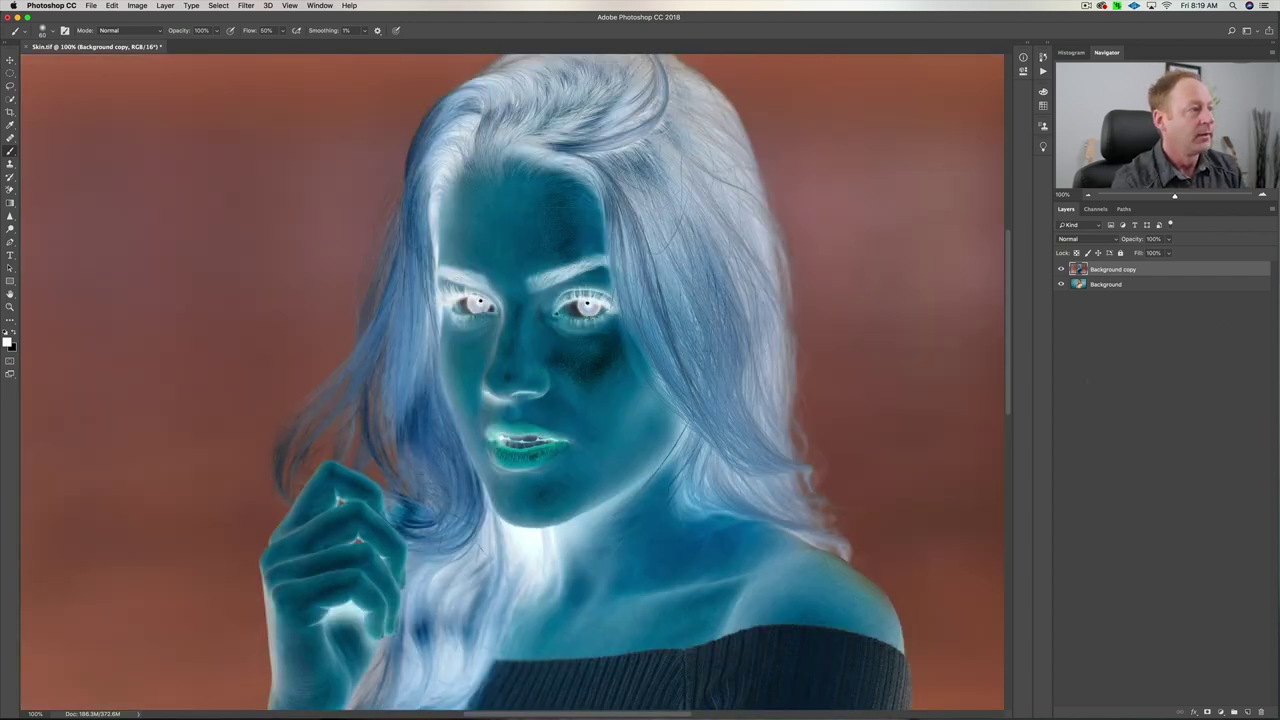
{"action": "left_click", "coordinate": [246, 5]}
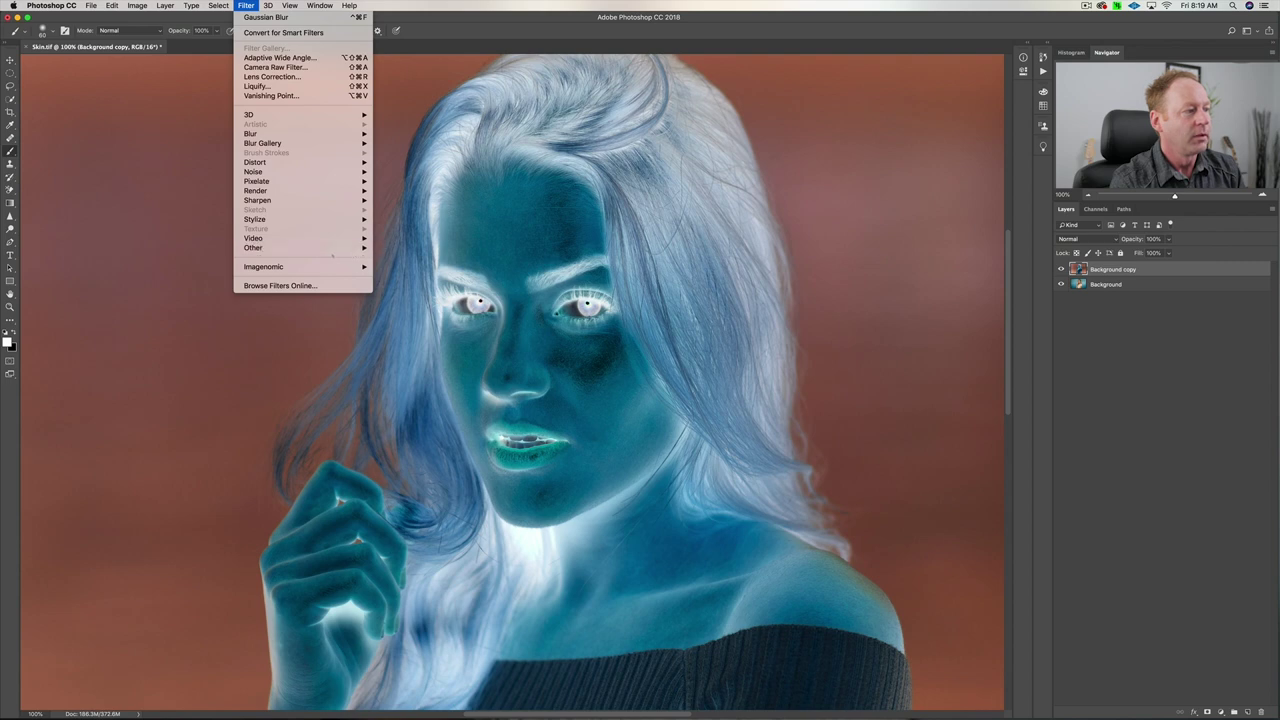
{"action": "mouse_move", "coordinate": [340, 247]}
{"action": "left_click", "coordinate": [389, 257]}
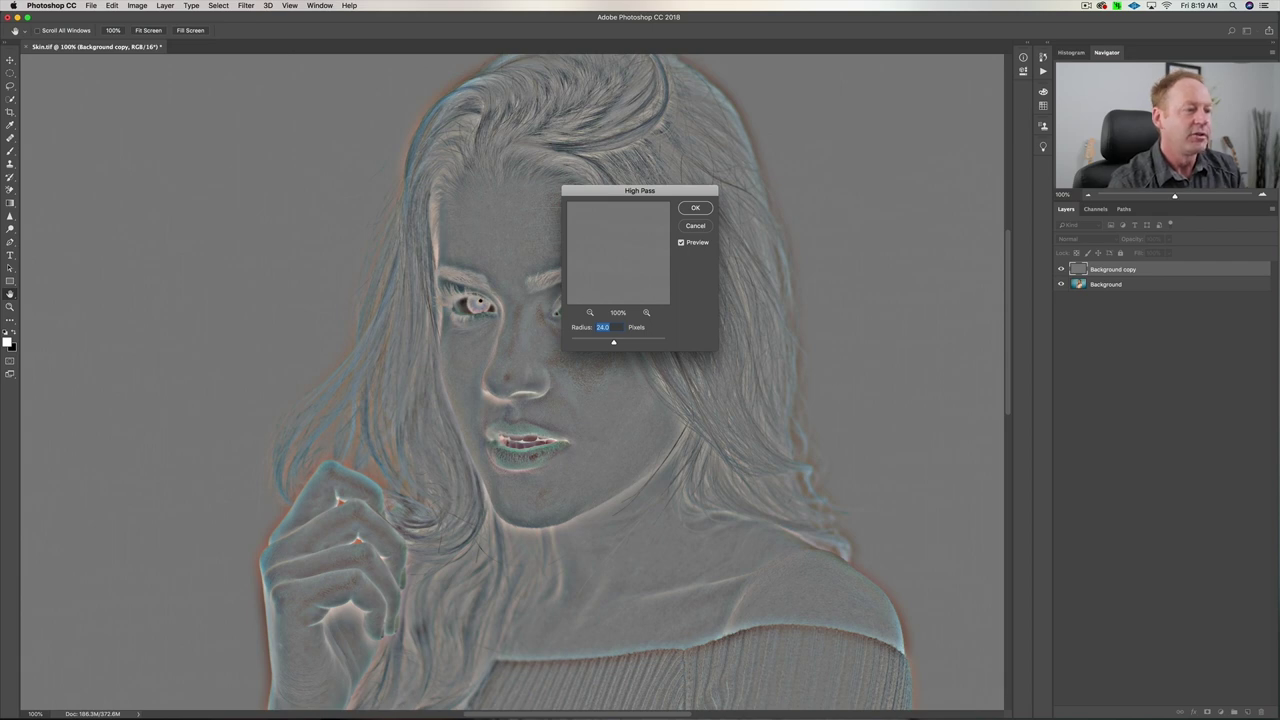
{"action": "left_click", "coordinate": [695, 208]}
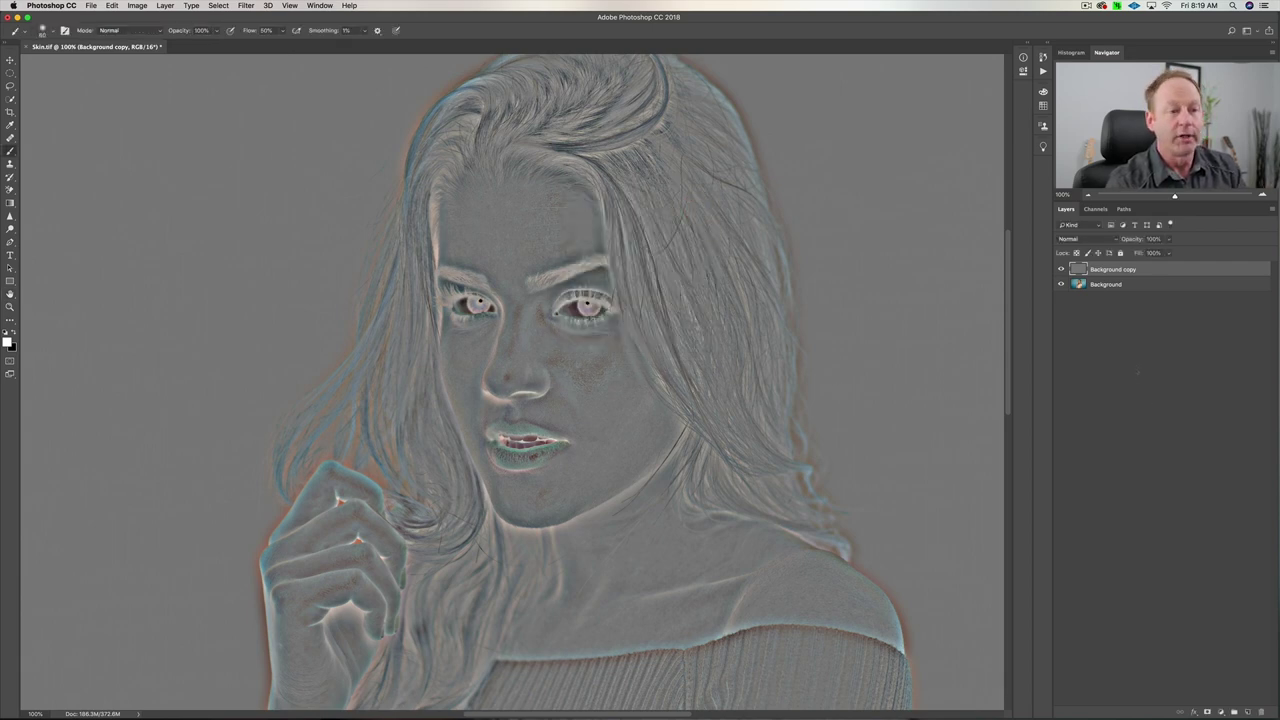
Try the Hard Light blend mode on the Background copy layer, settling on Vivid Light
{"action": "left_click", "coordinate": [1085, 238]}
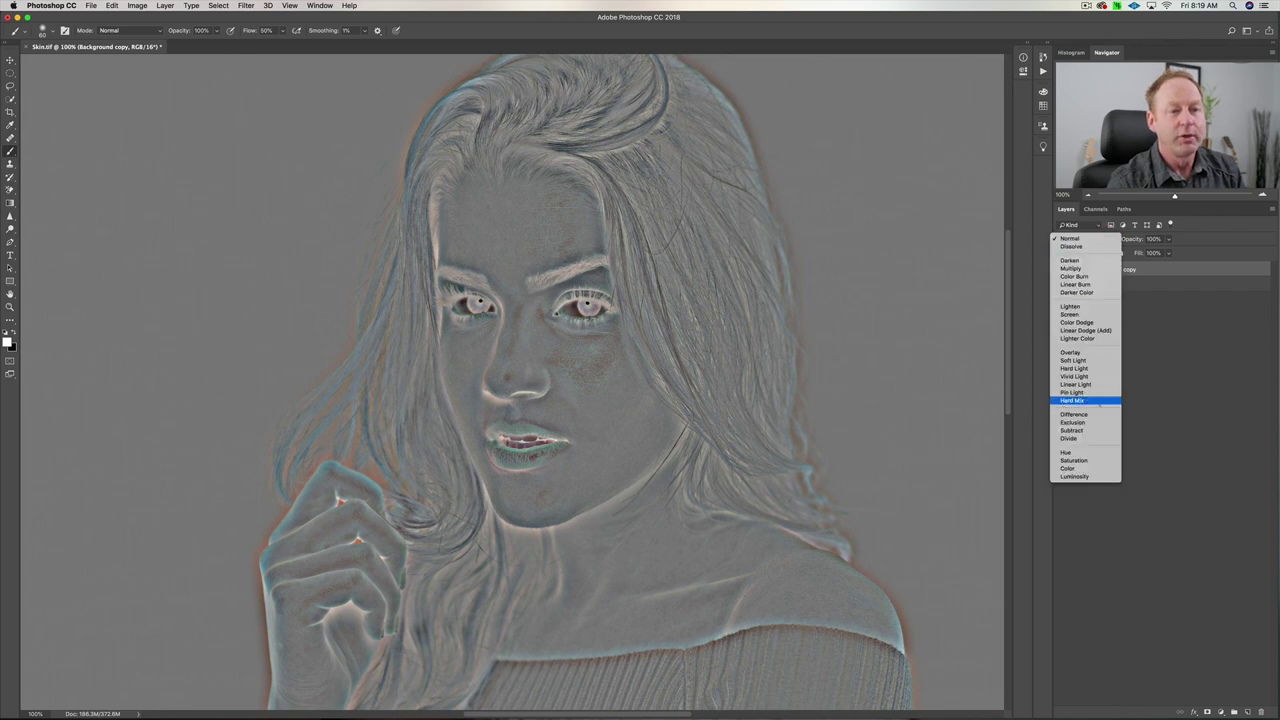
{"action": "left_click", "coordinate": [1074, 368]}
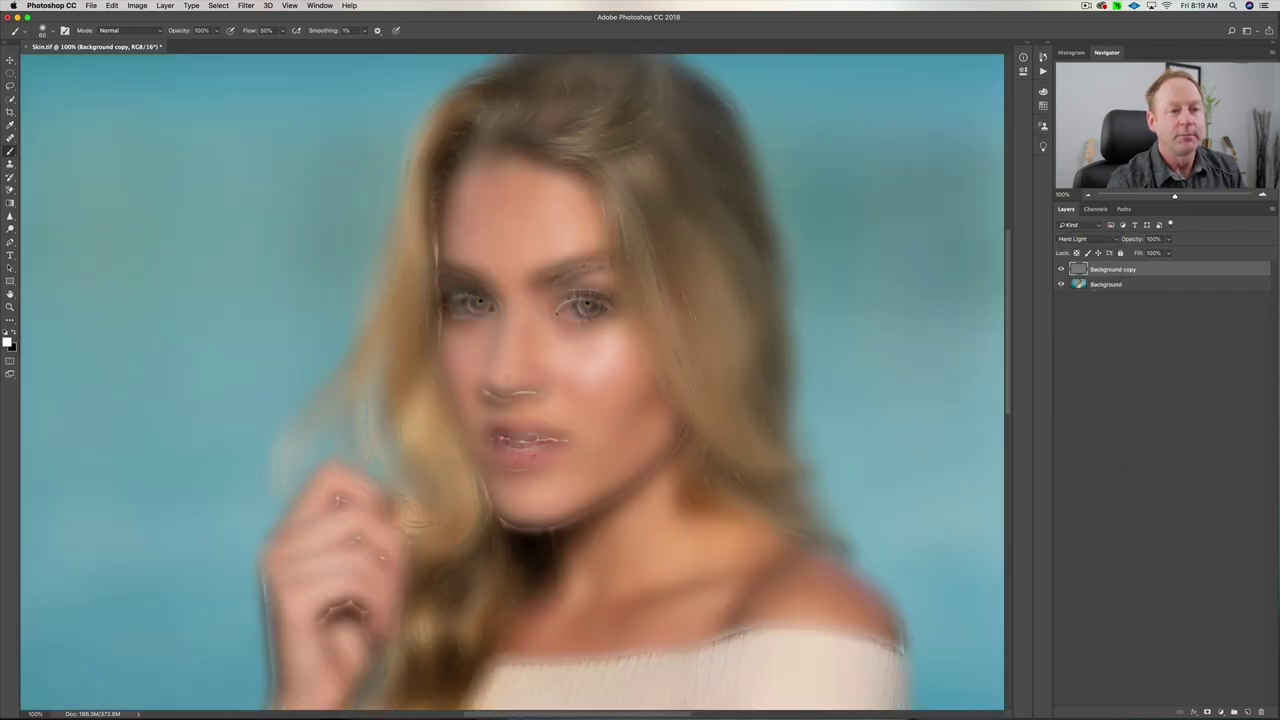
{"action": "left_click", "coordinate": [1080, 239]}
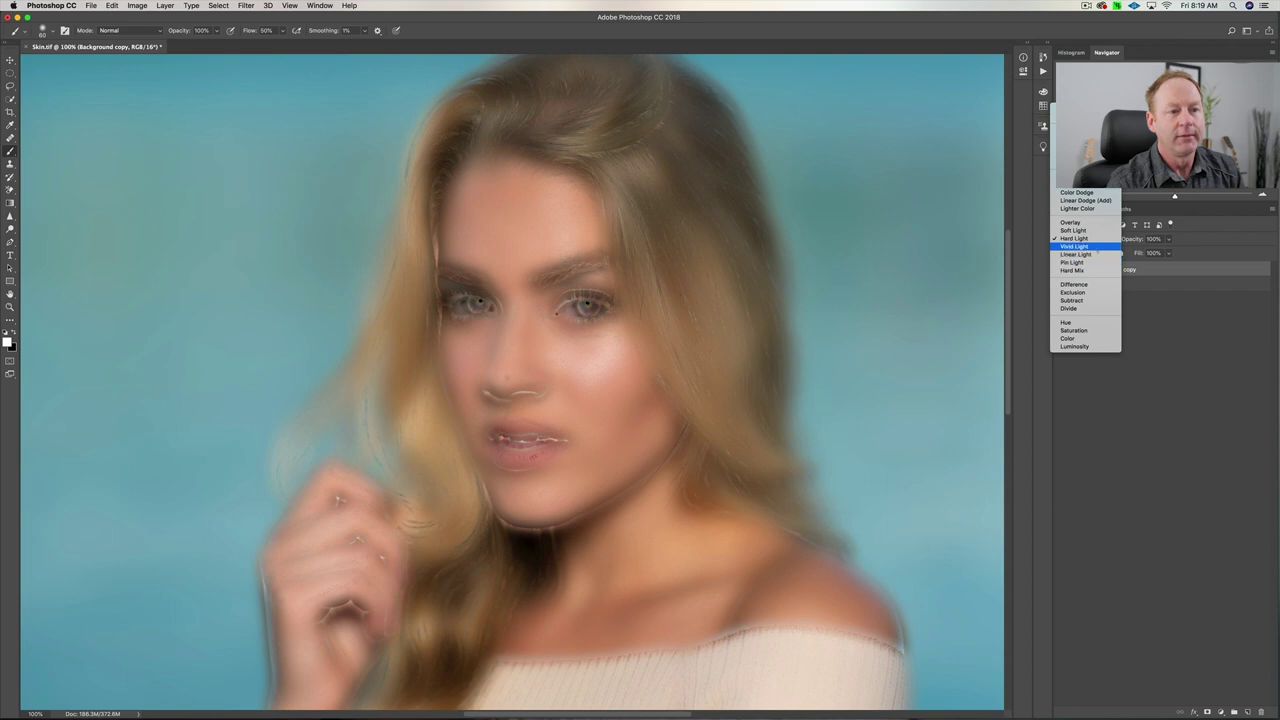
{"action": "left_click", "coordinate": [1094, 246]}
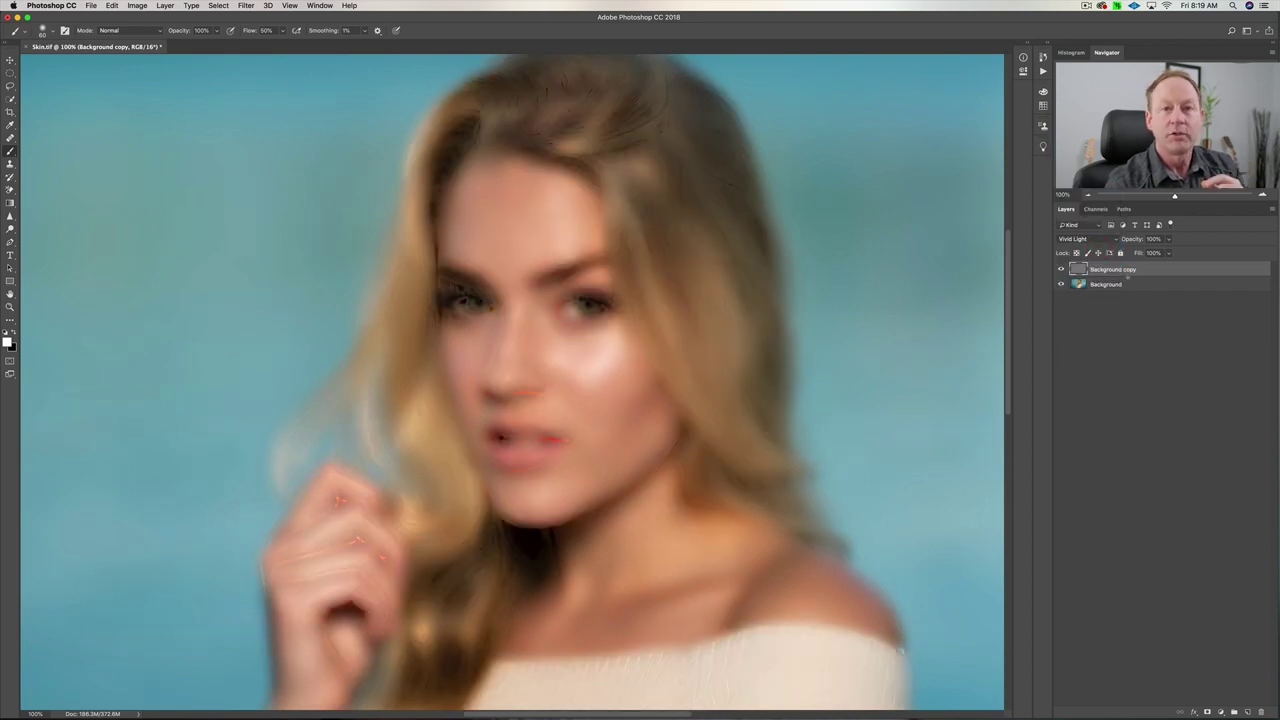
Apply a Gaussian Blur with a radius of 4.0 pixels to the Background copy layer and hide it behind a black layer mask
{"action": "left_click", "coordinate": [245, 5]}
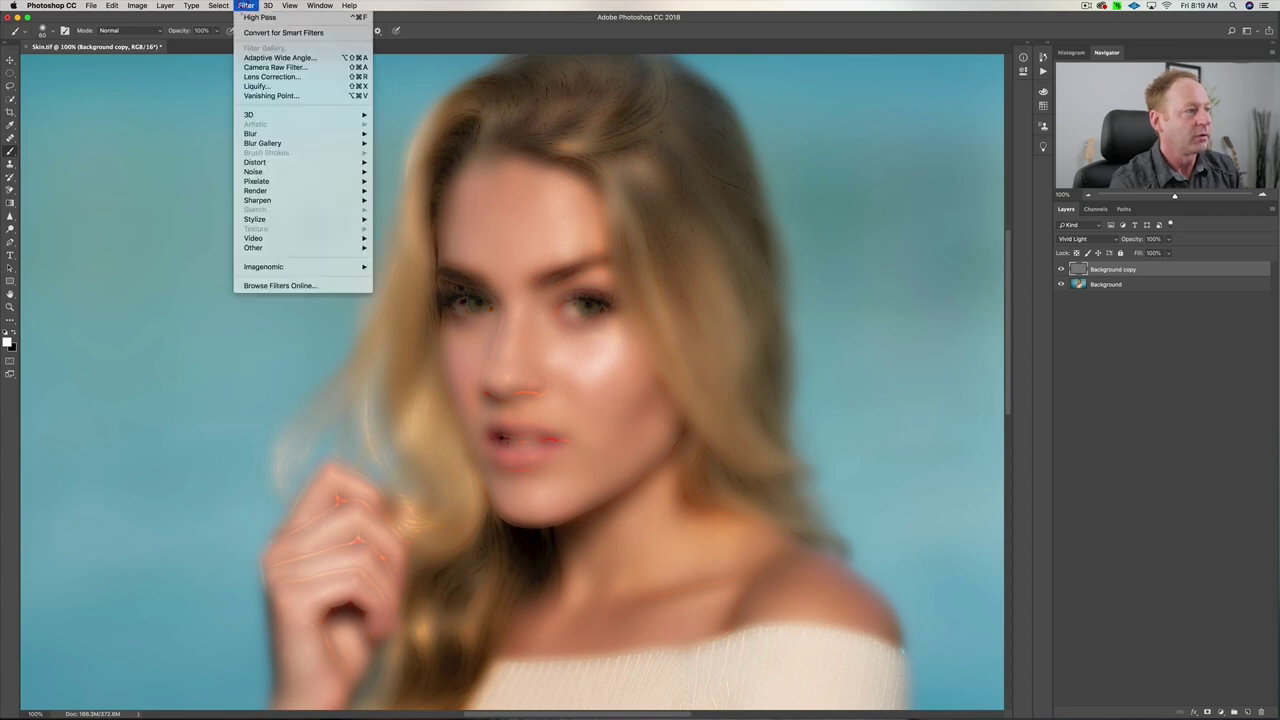
{"action": "mouse_move", "coordinate": [300, 134]}
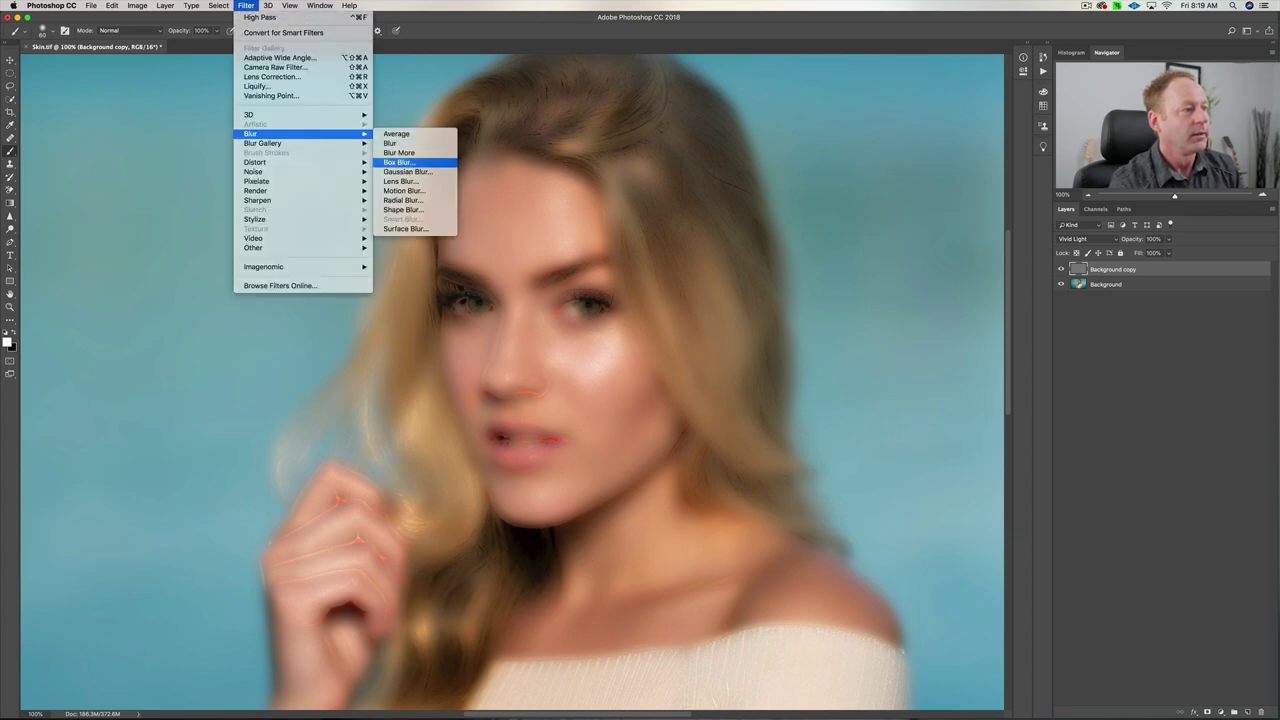
{"action": "left_click", "coordinate": [408, 172]}
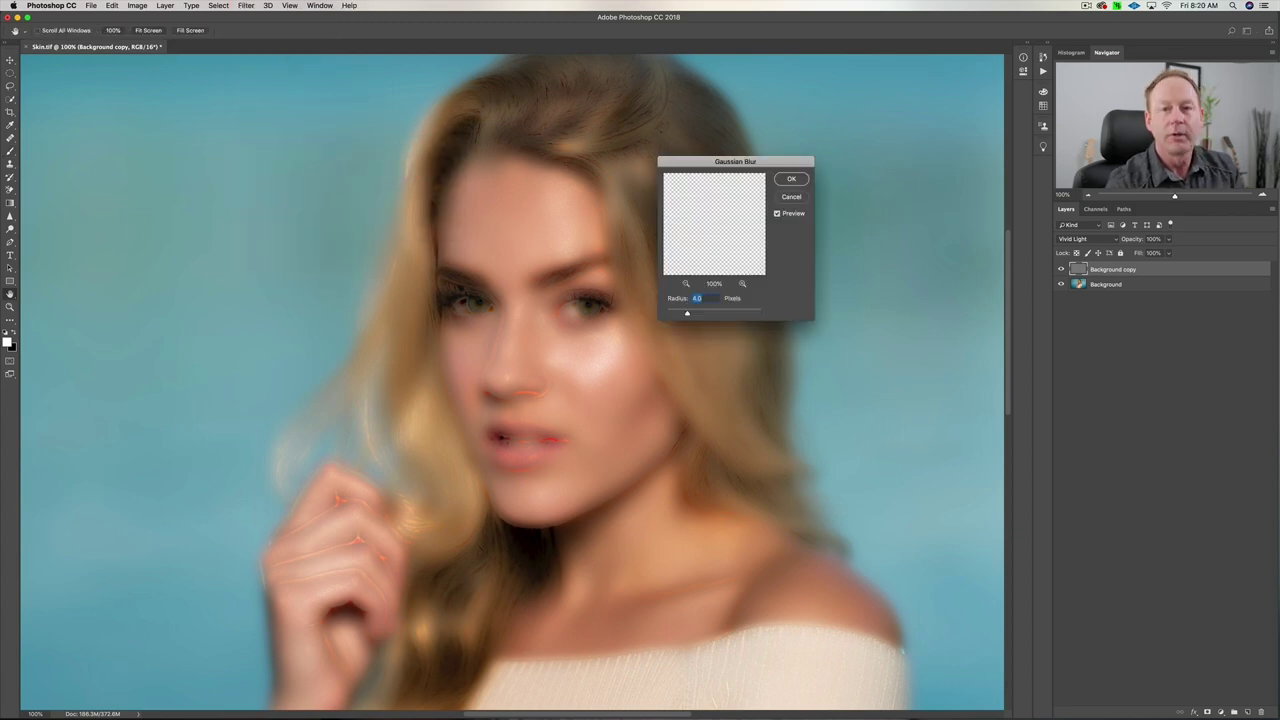
{"action": "left_click", "coordinate": [791, 179]}
{"action": "key", "text": "b"}
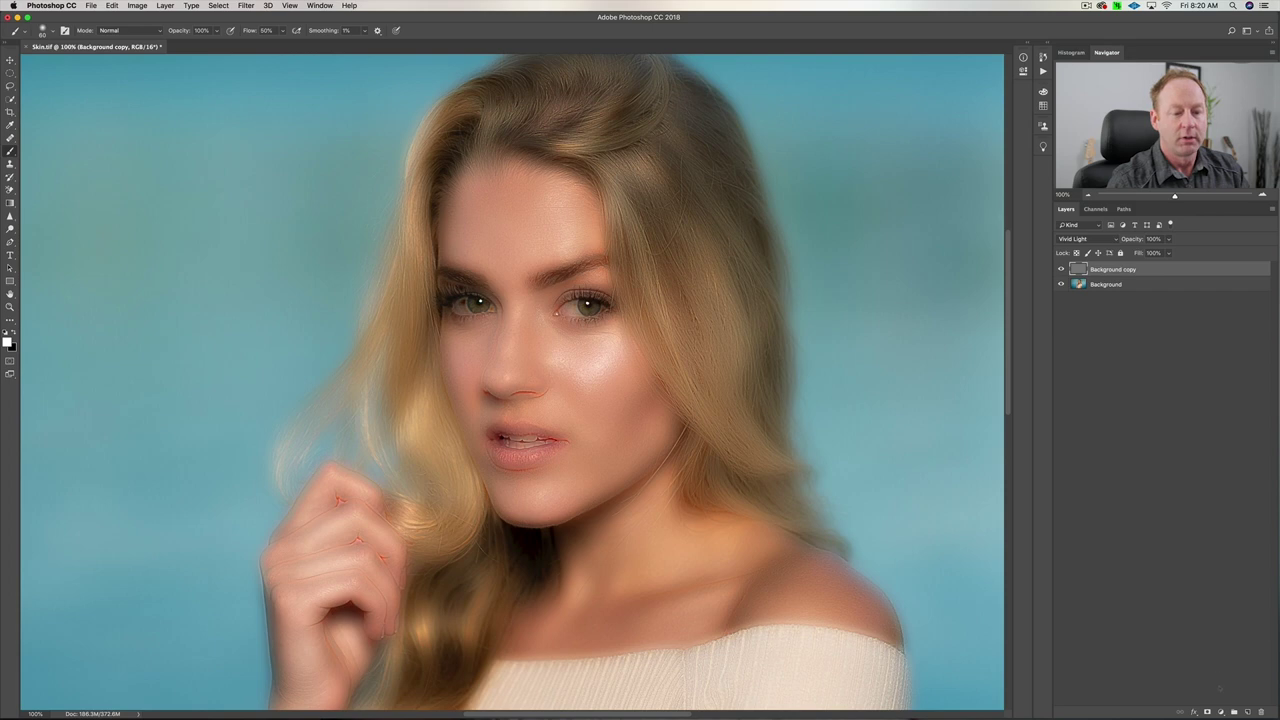
{"action": "left_click", "coordinate": [1207, 712], "text": "alt"}
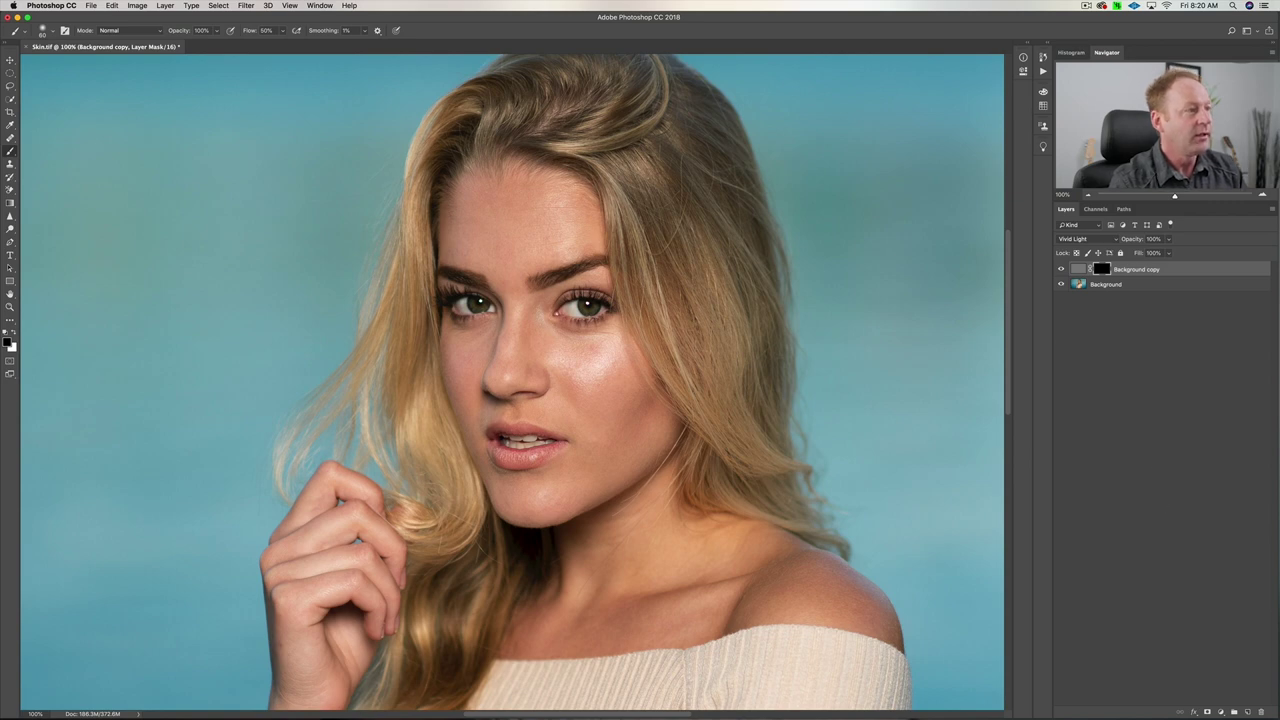
Set the brush flow to 100% and paint white on the layer mask over the facial skin to reveal the smoothing
{"action": "left_click", "coordinate": [268, 30]}
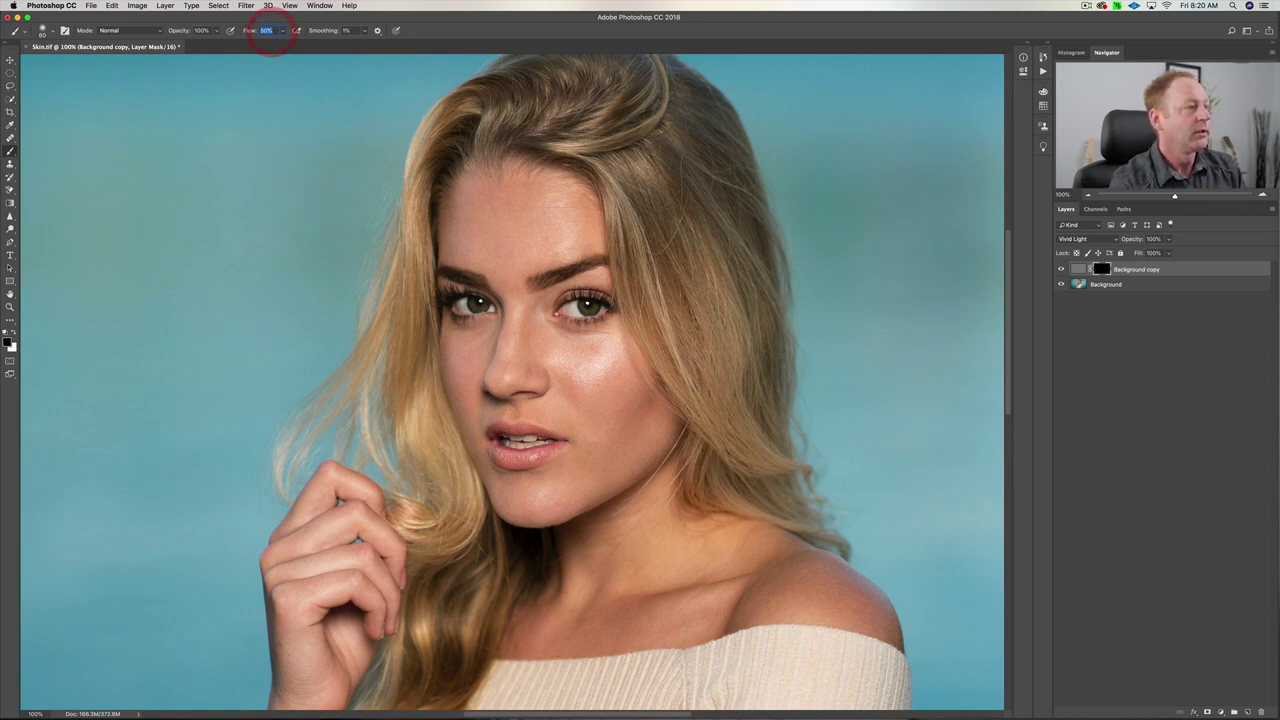
{"action": "type", "text": "100"}
{"action": "key", "text": "Return"}
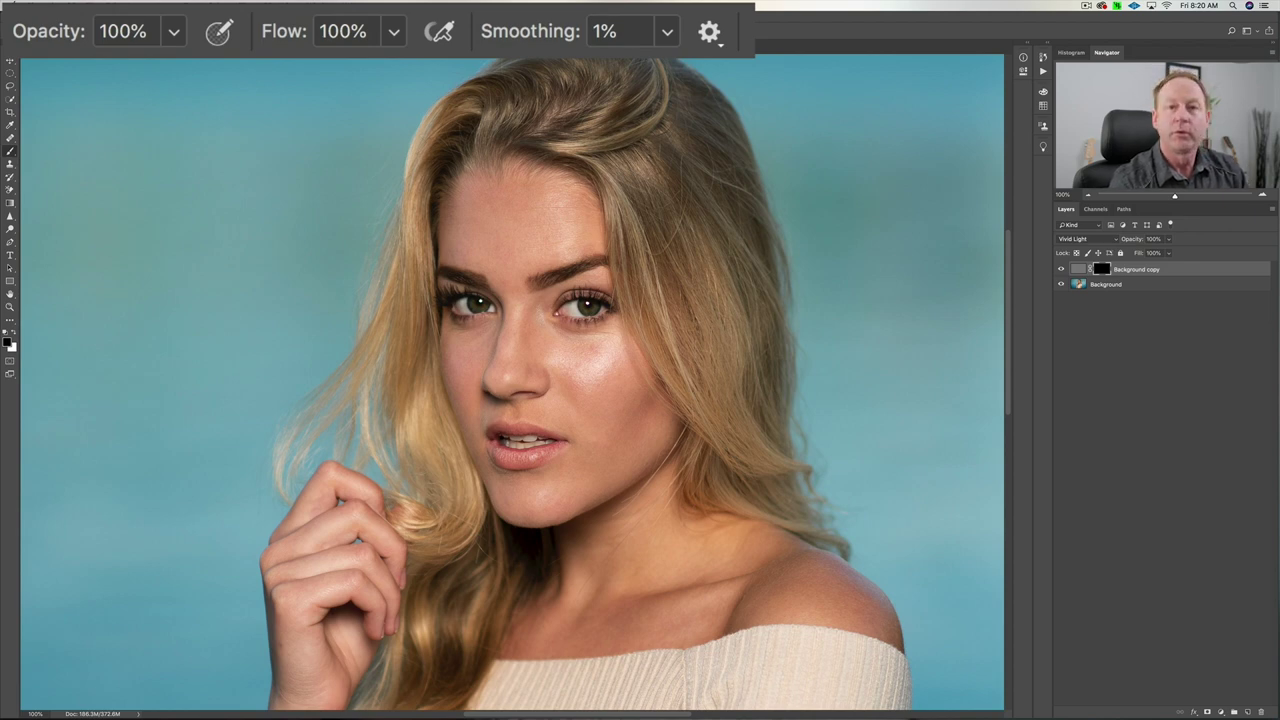
{"action": "key", "text": "x"}
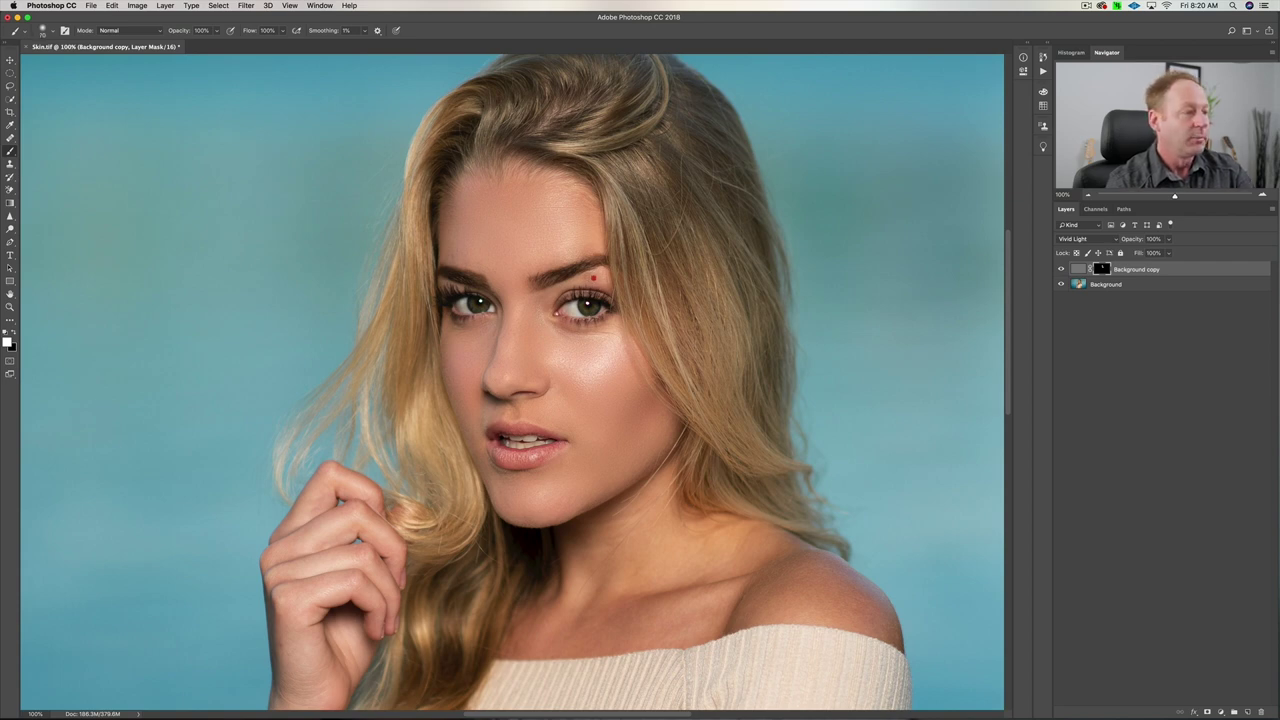
{"action": "key", "text": "x"}
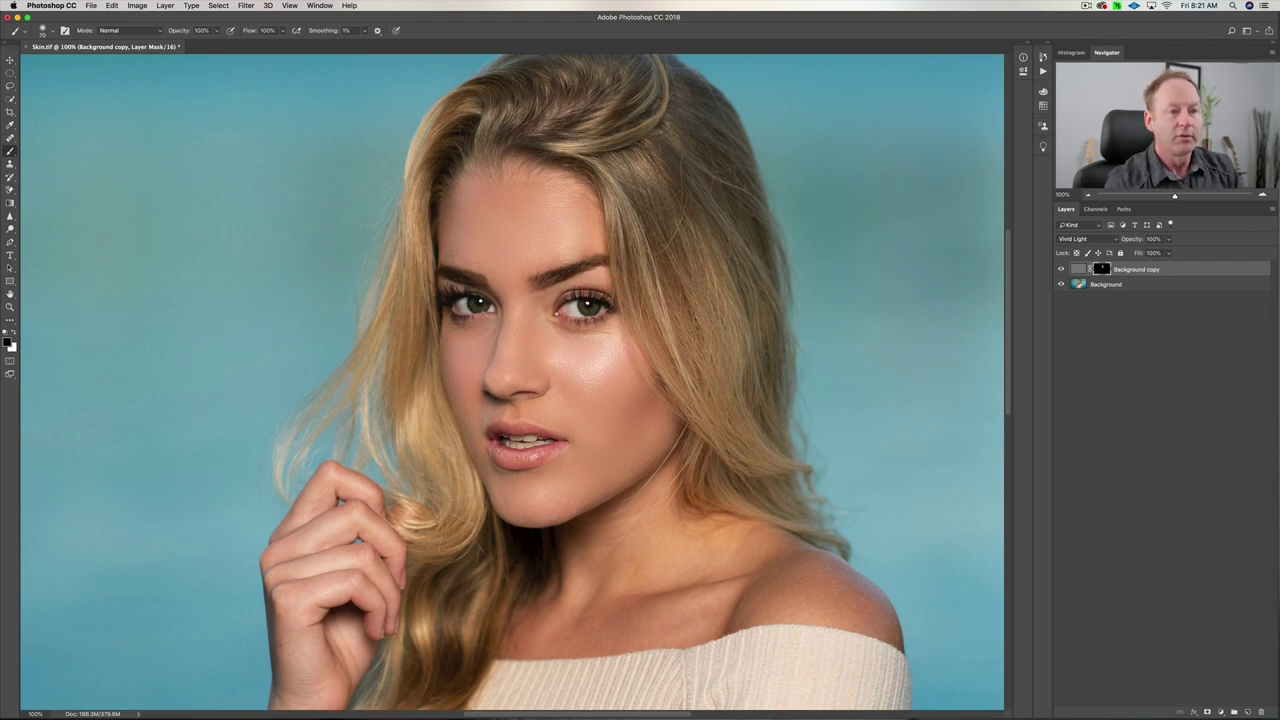
Reduce the Background copy layer's opacity to 62% and toggle its visibility to compare the skin at 200% zoom
{"action": "left_click_drag", "start_coordinate": [1133, 240], "coordinate": [1117, 240]}
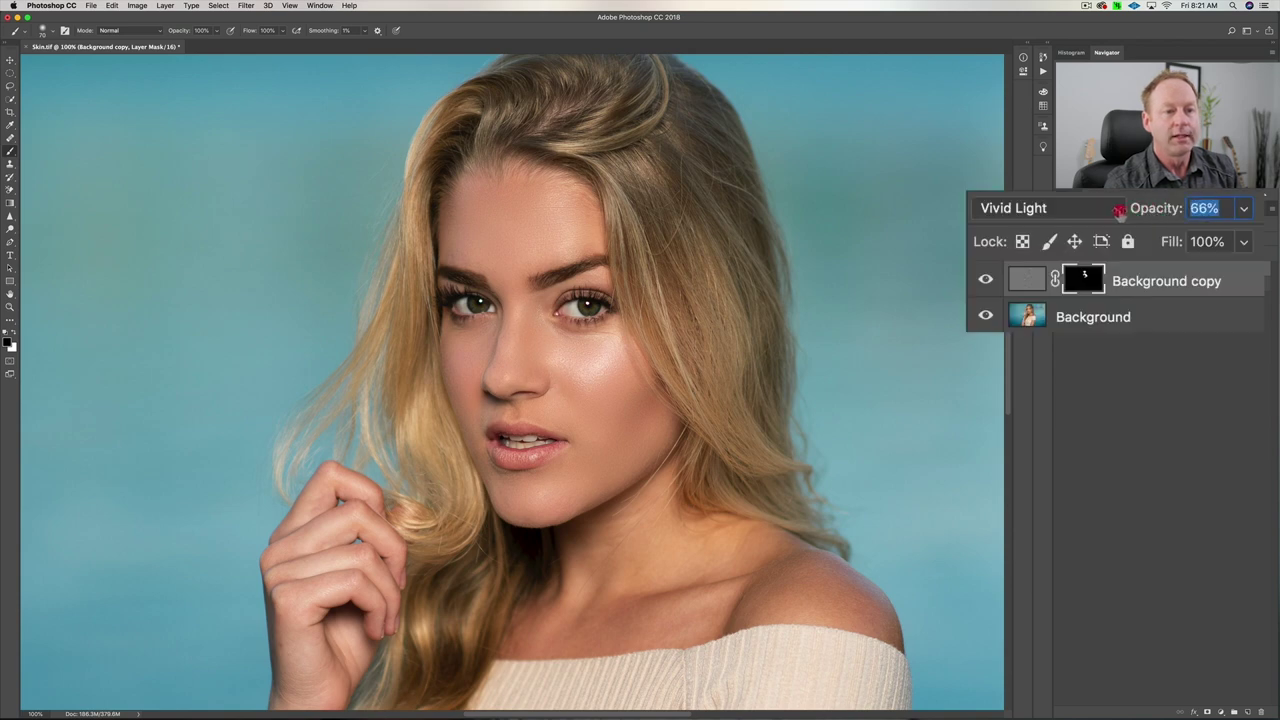
{"action": "key", "text": "Return"}
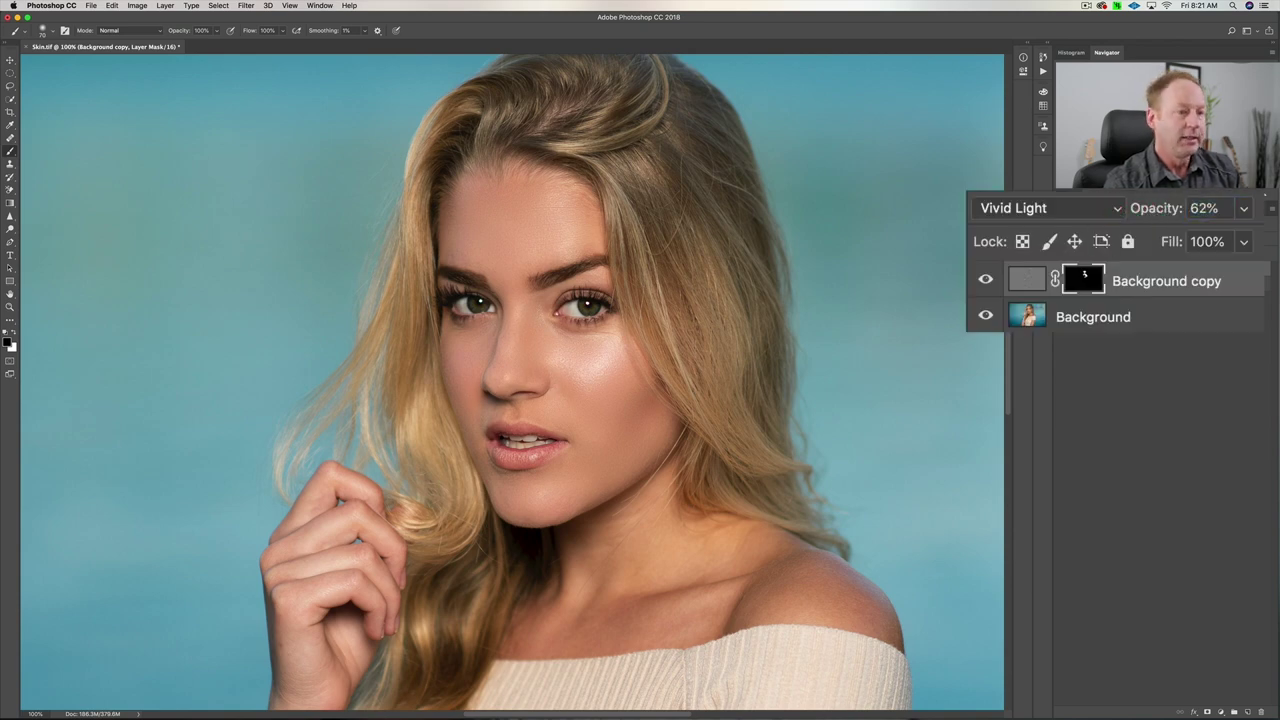
{"action": "left_click", "coordinate": [985, 280]}
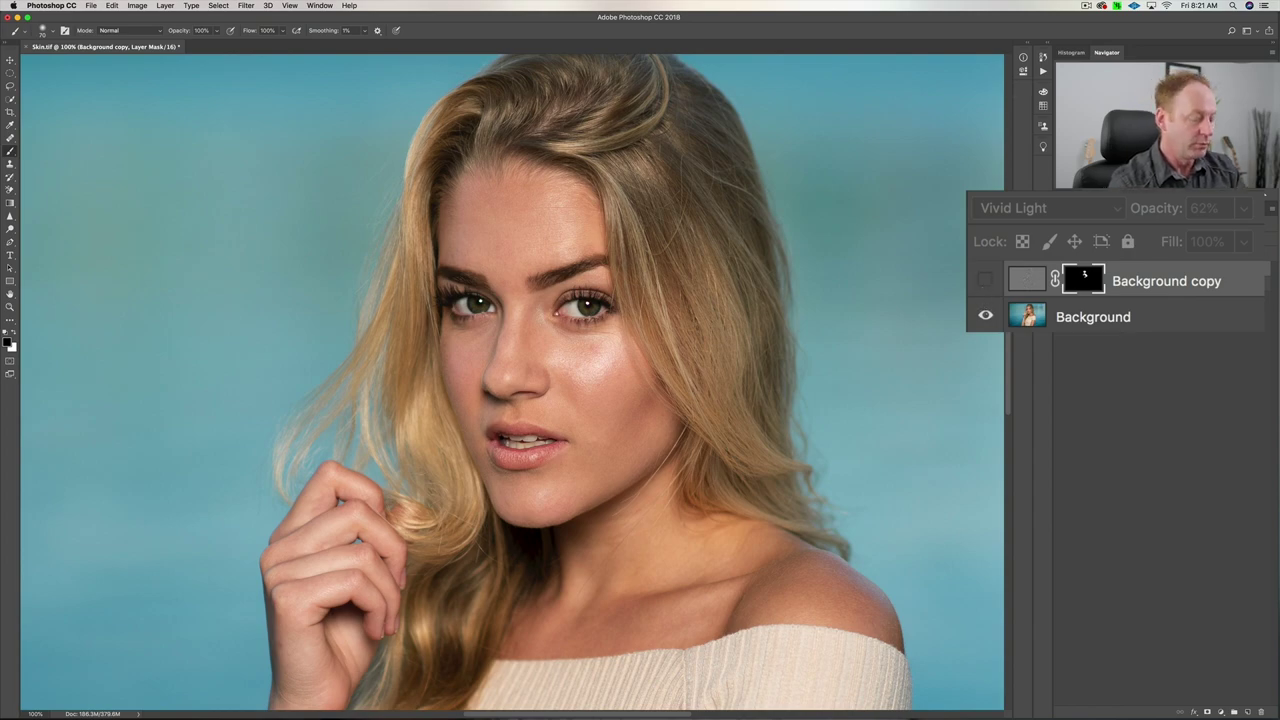
{"action": "key", "text": "super+equal"}
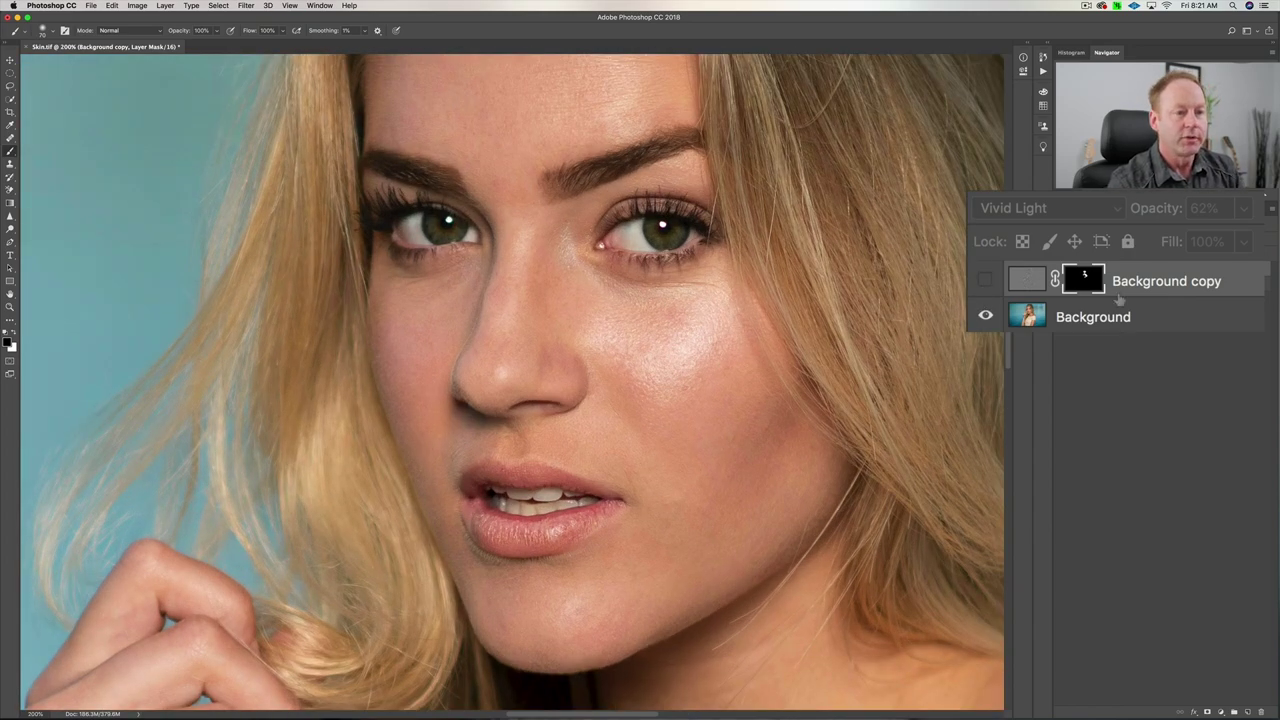
{"action": "left_click", "coordinate": [988, 280]}
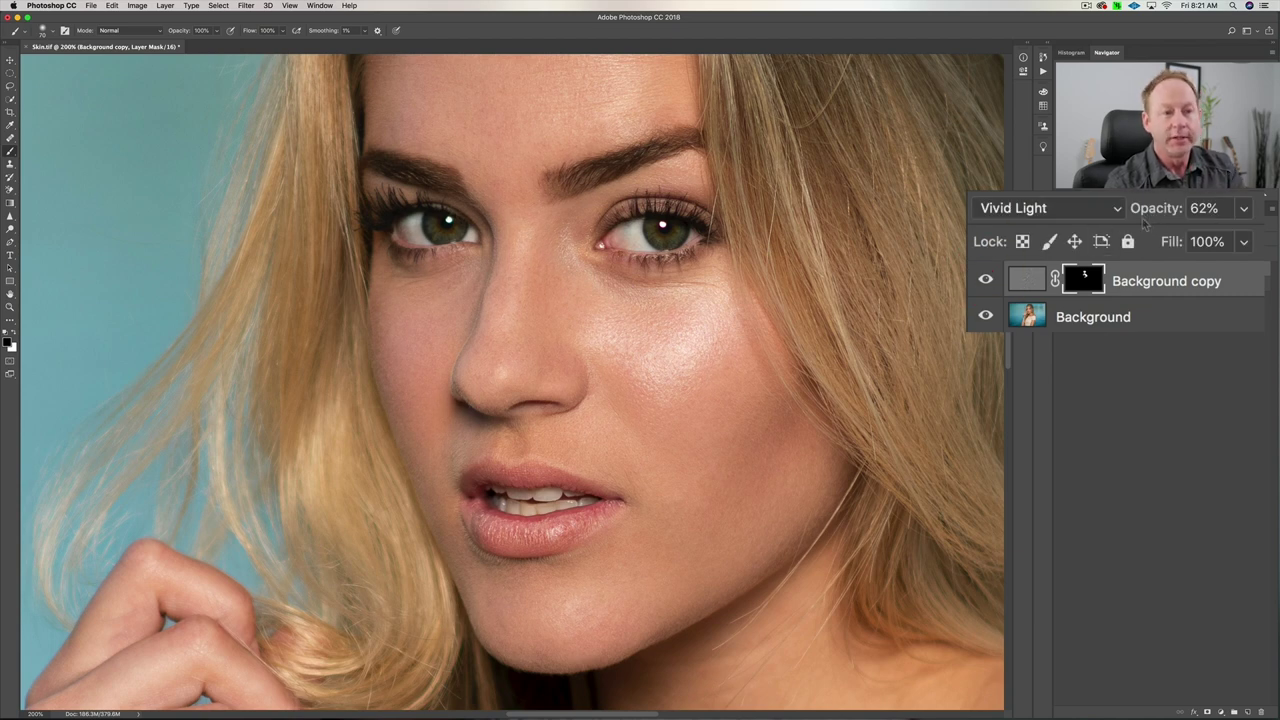
Lower the Background copy layer's opacity to 39% for a subtler skin smoothing
{"action": "left_click_drag", "start_coordinate": [1158, 210], "coordinate": [1100, 252]}
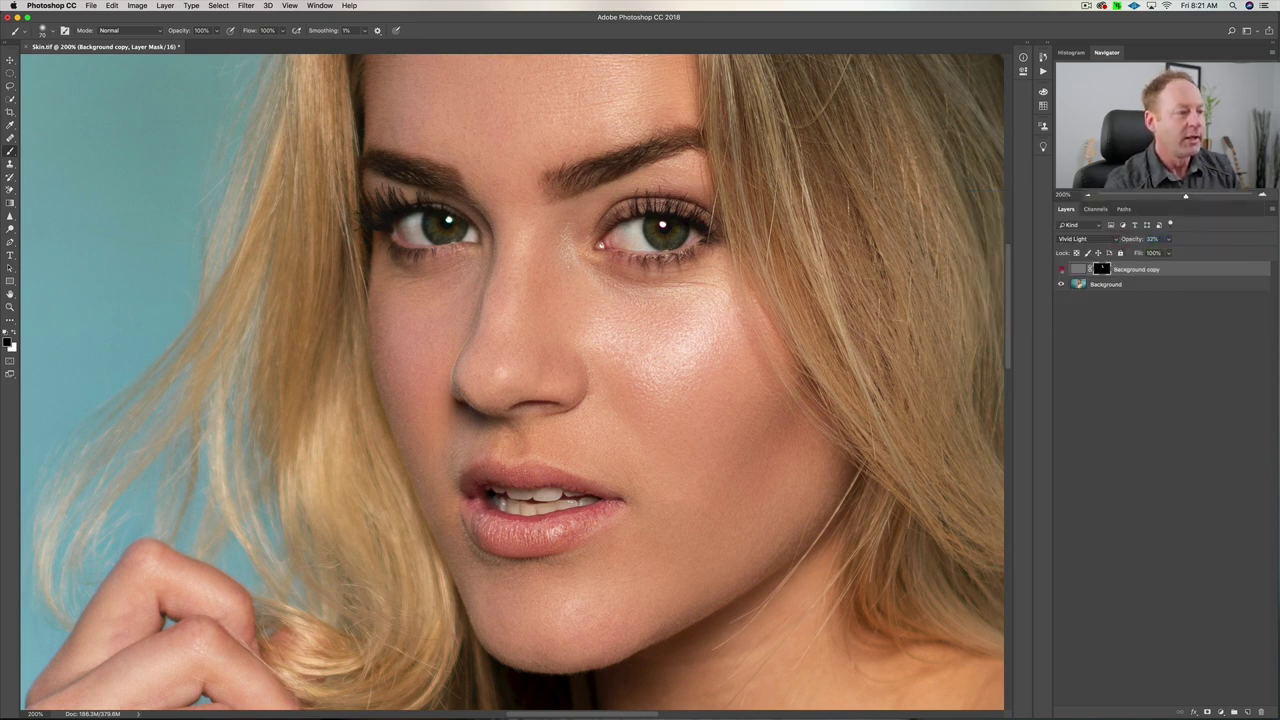
{"action": "left_click_drag", "start_coordinate": [1127, 243], "coordinate": [1130, 243]}
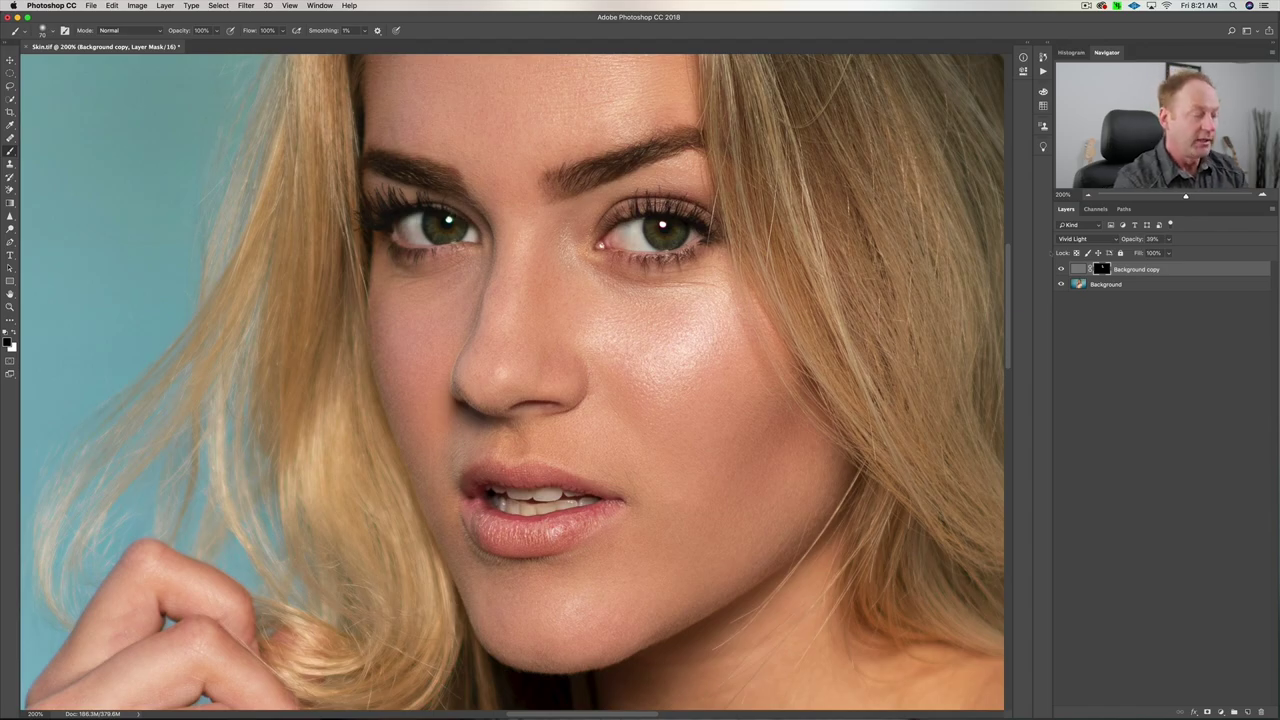
{"action": "key", "text": "super+0"}
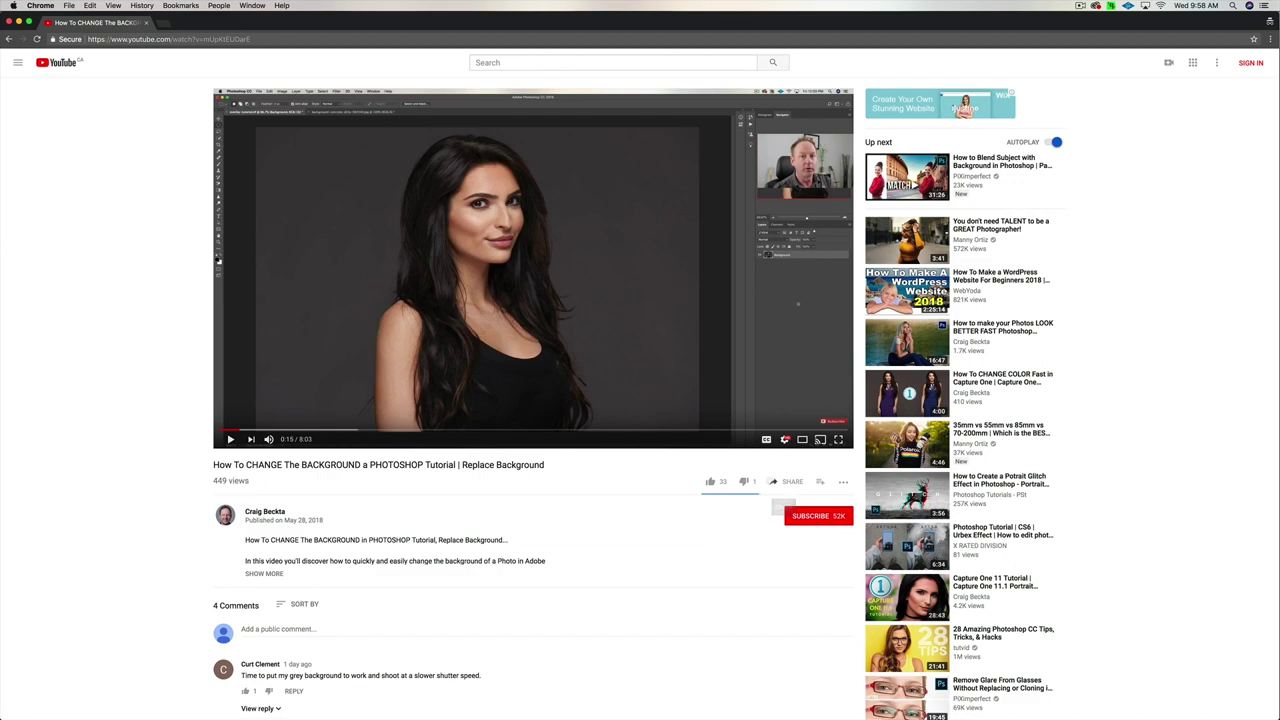
Switch to Chrome and open the sharing options for the background replacement tutorial video on YouTube
{"action": "left_click", "coordinate": [770, 481]}
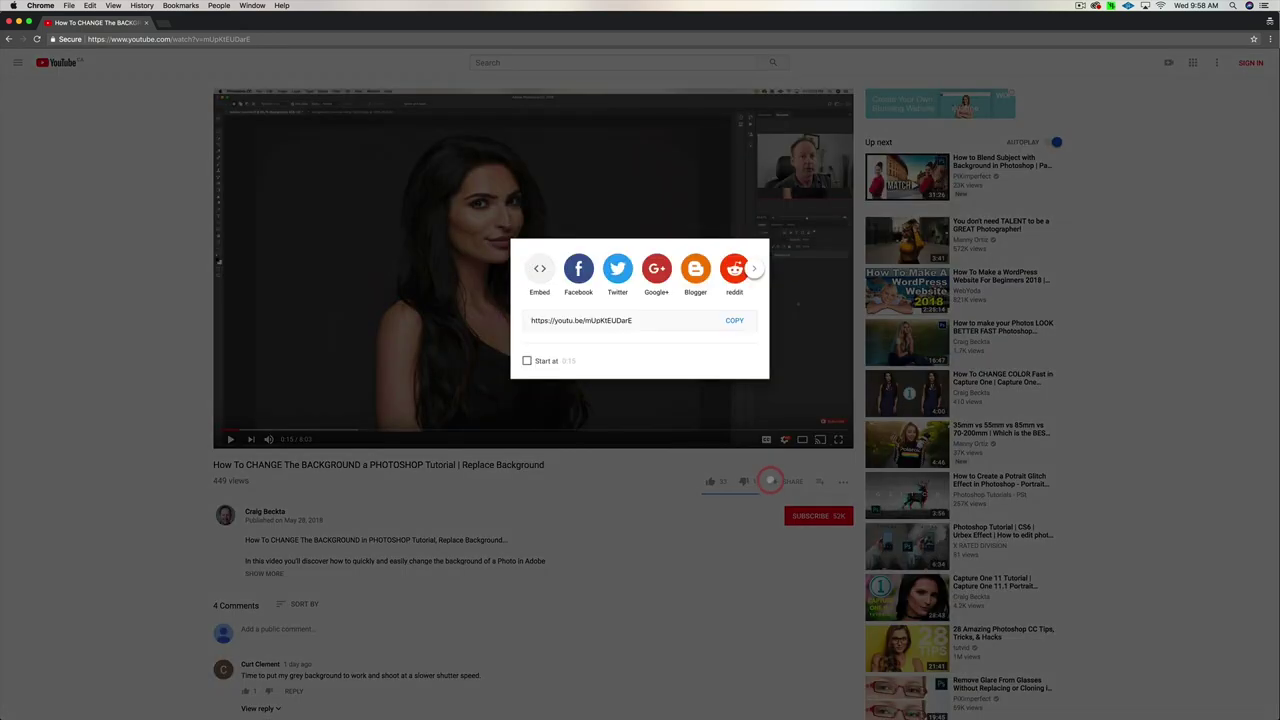